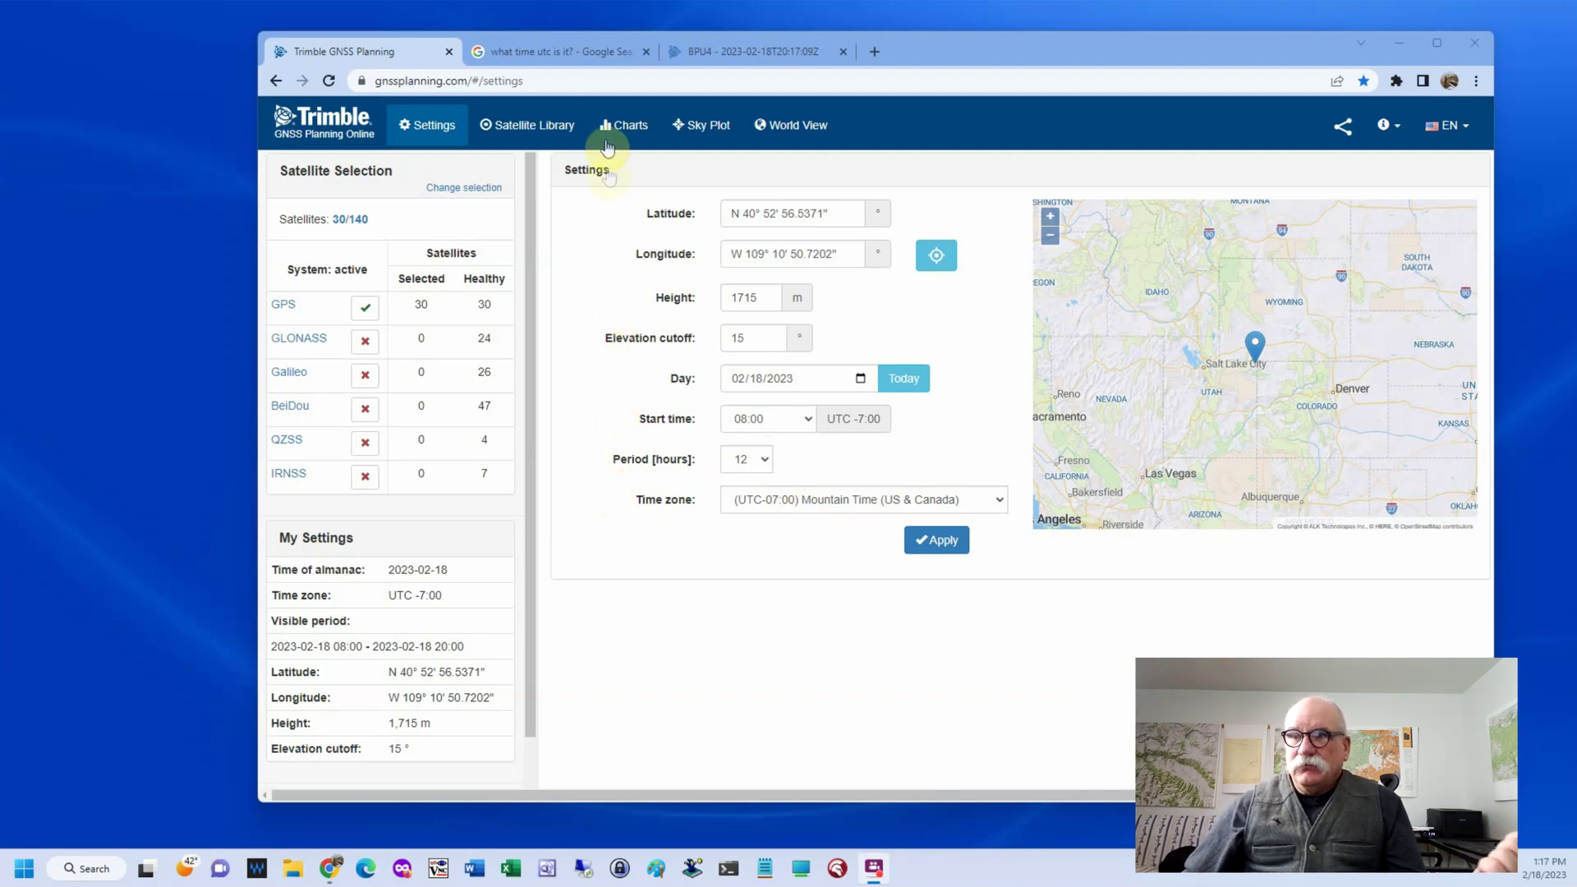
# Refresh the "what time utc is it?" Google search to check the current UTC time, and return to the GNSS planning page
pyautogui.click(572, 54)
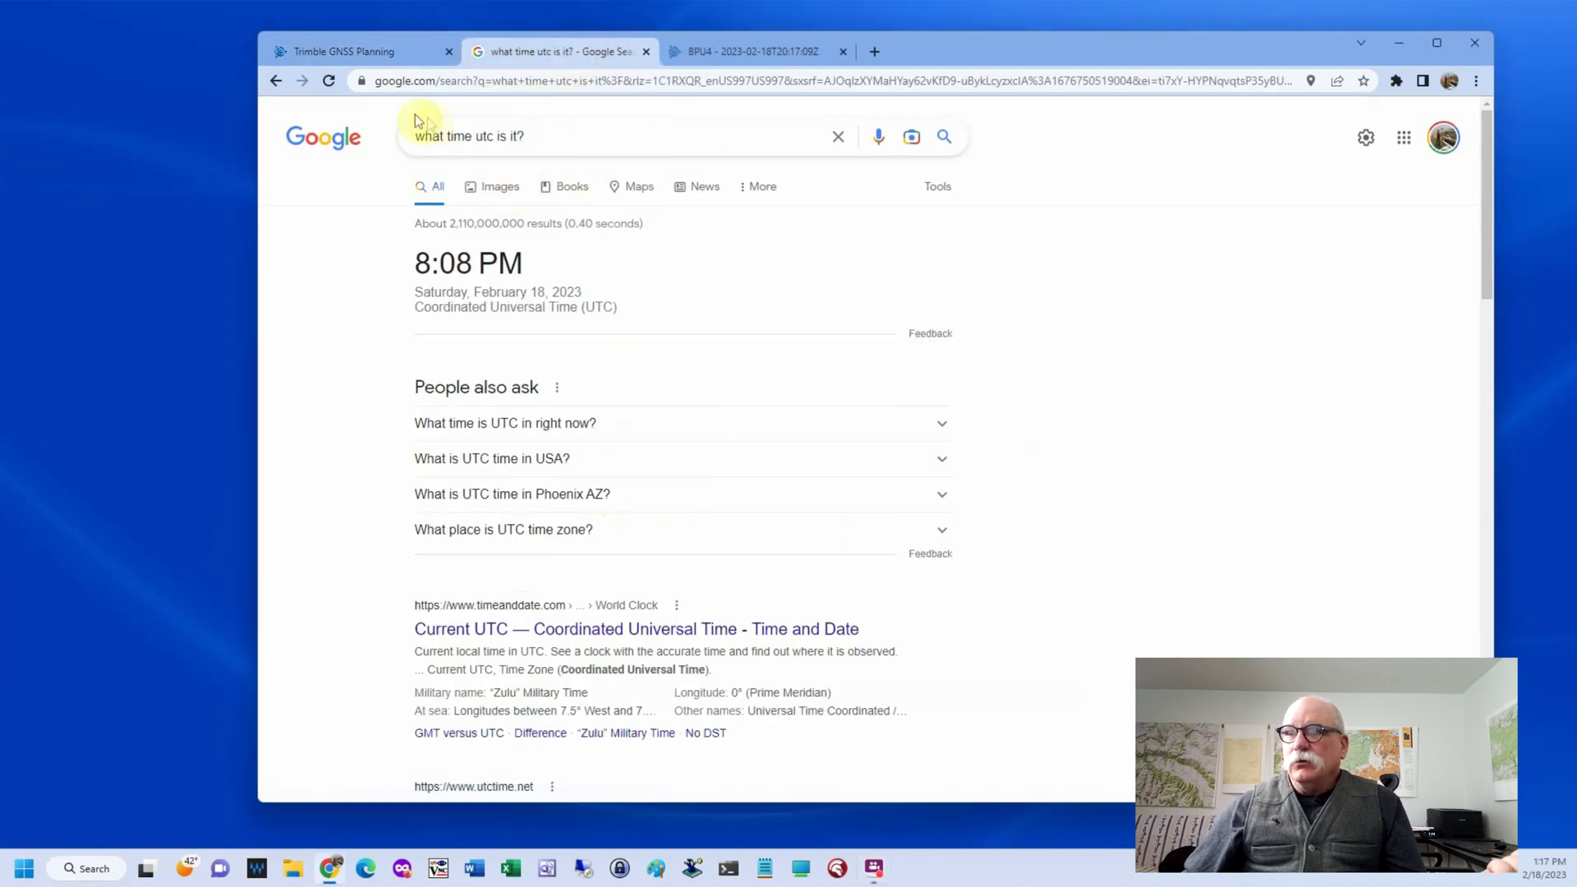
pyautogui.click(328, 80)
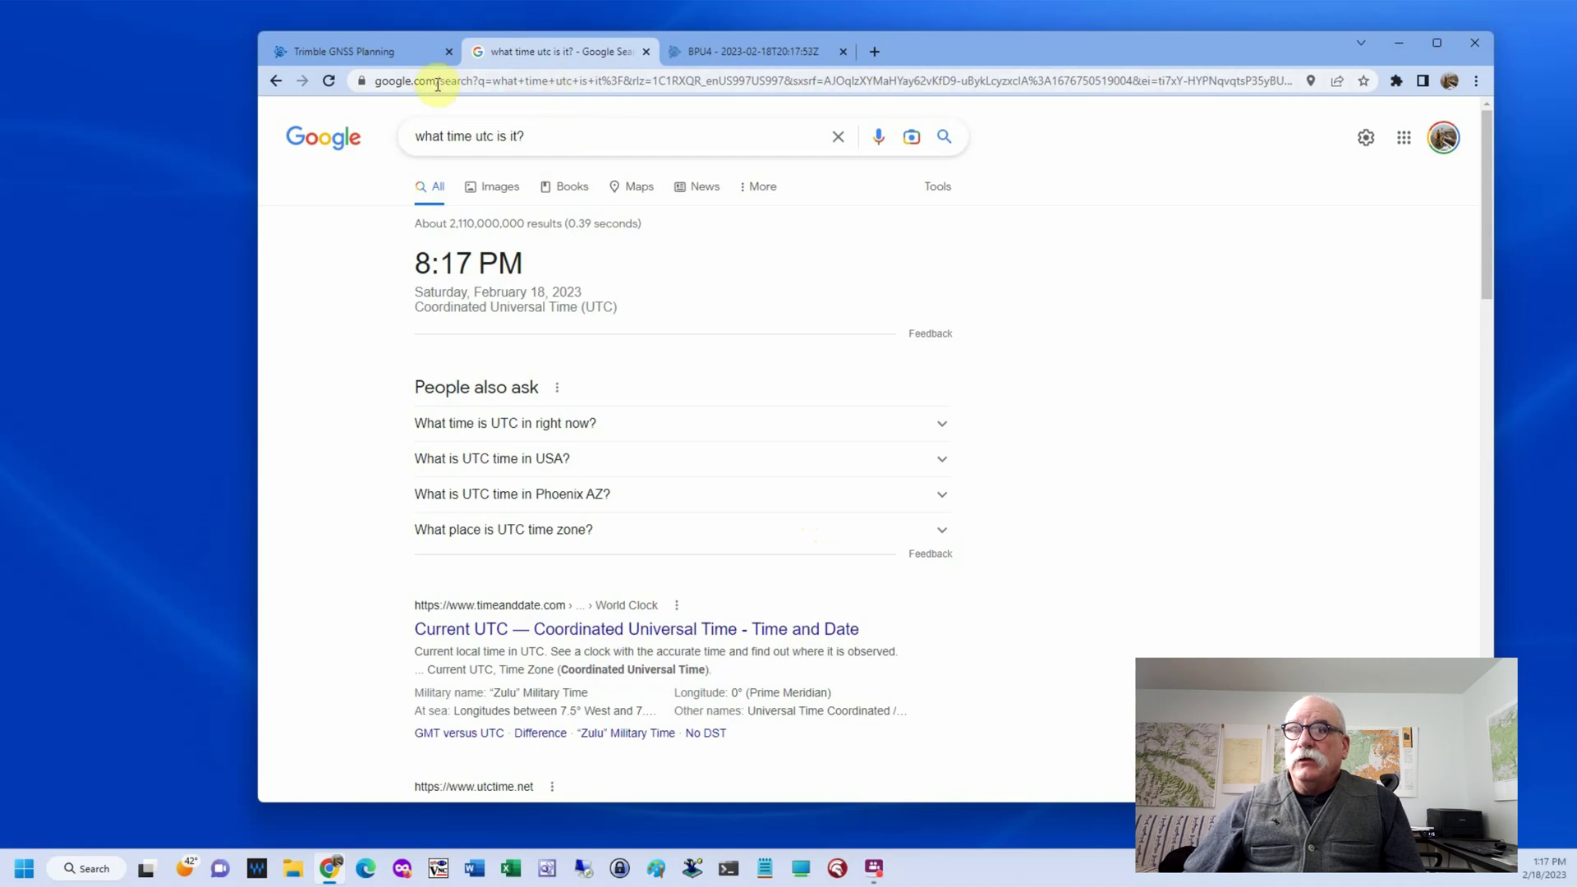
pyautogui.click(385, 59)
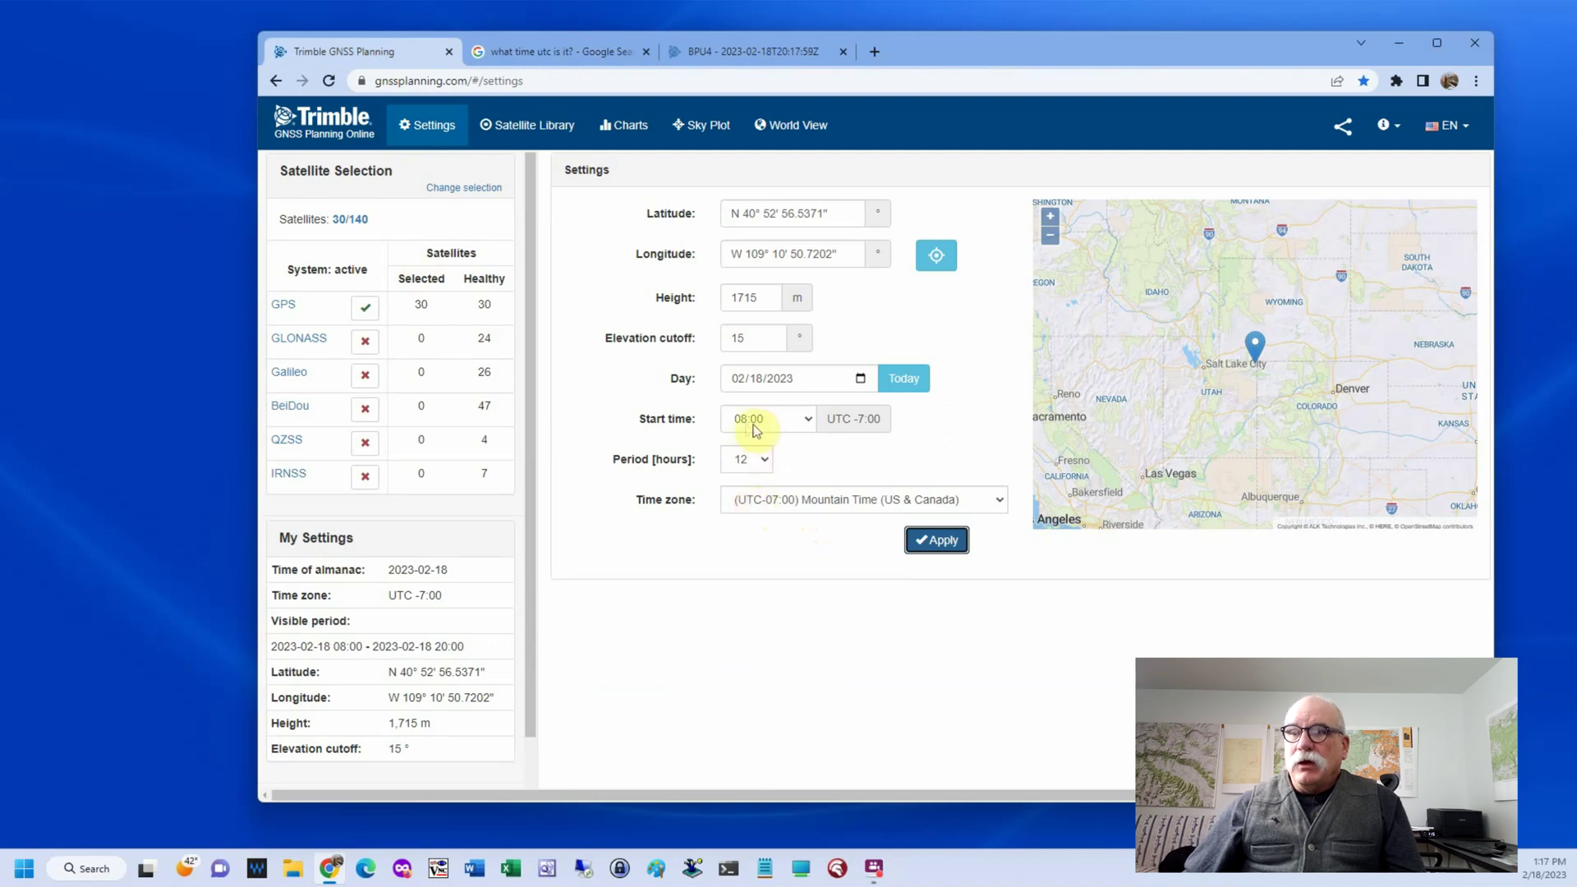
# Set the planning start time to 07:00 and apply the settings
pyautogui.click(779, 427)
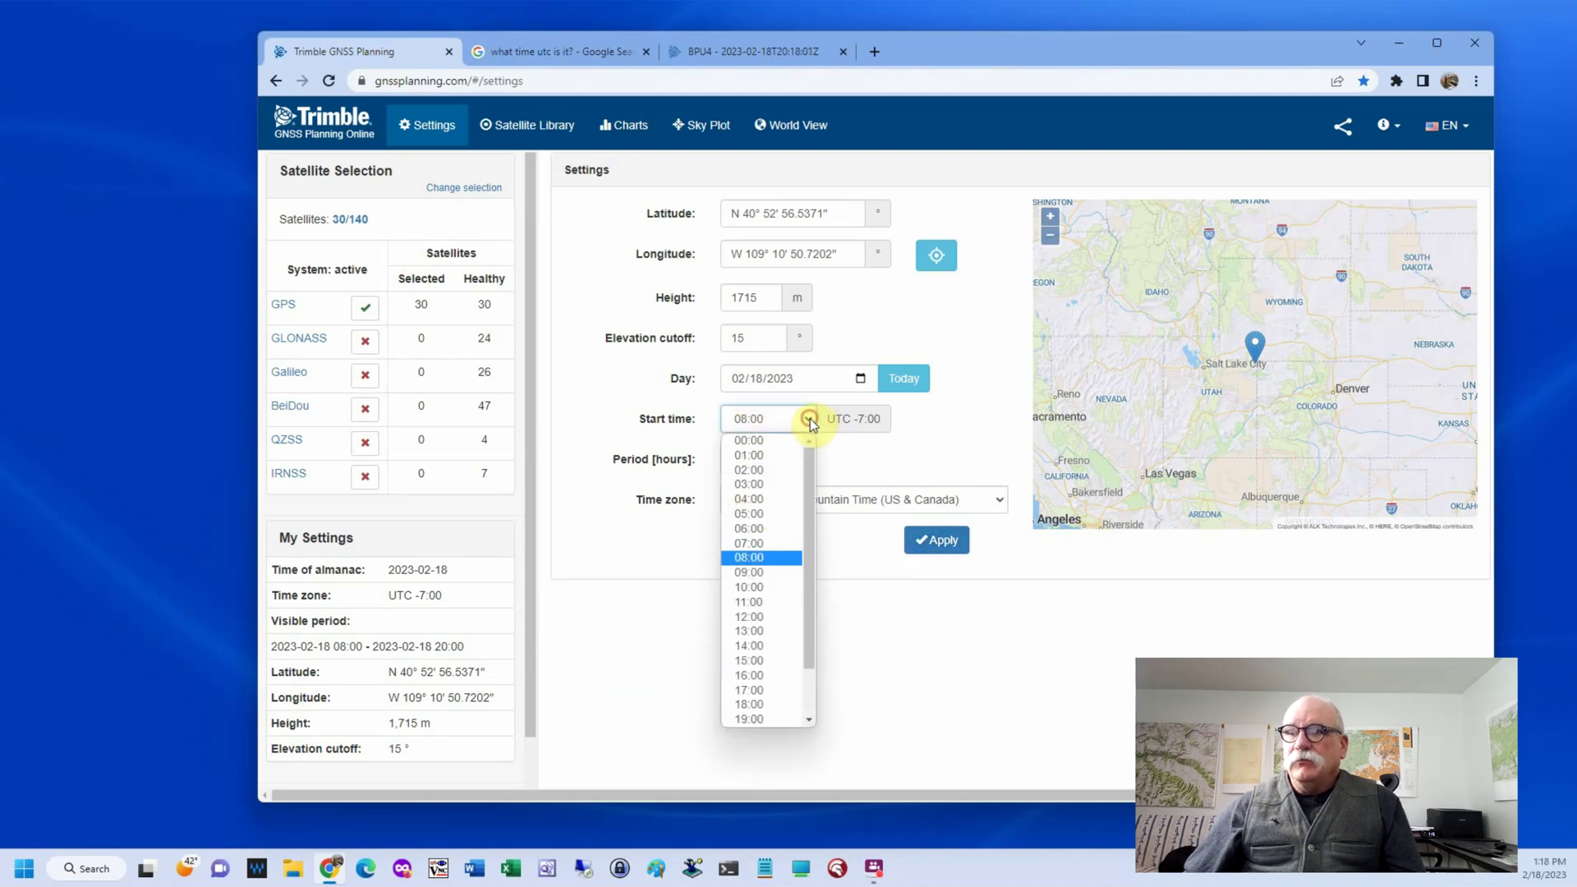
pyautogui.click(778, 539)
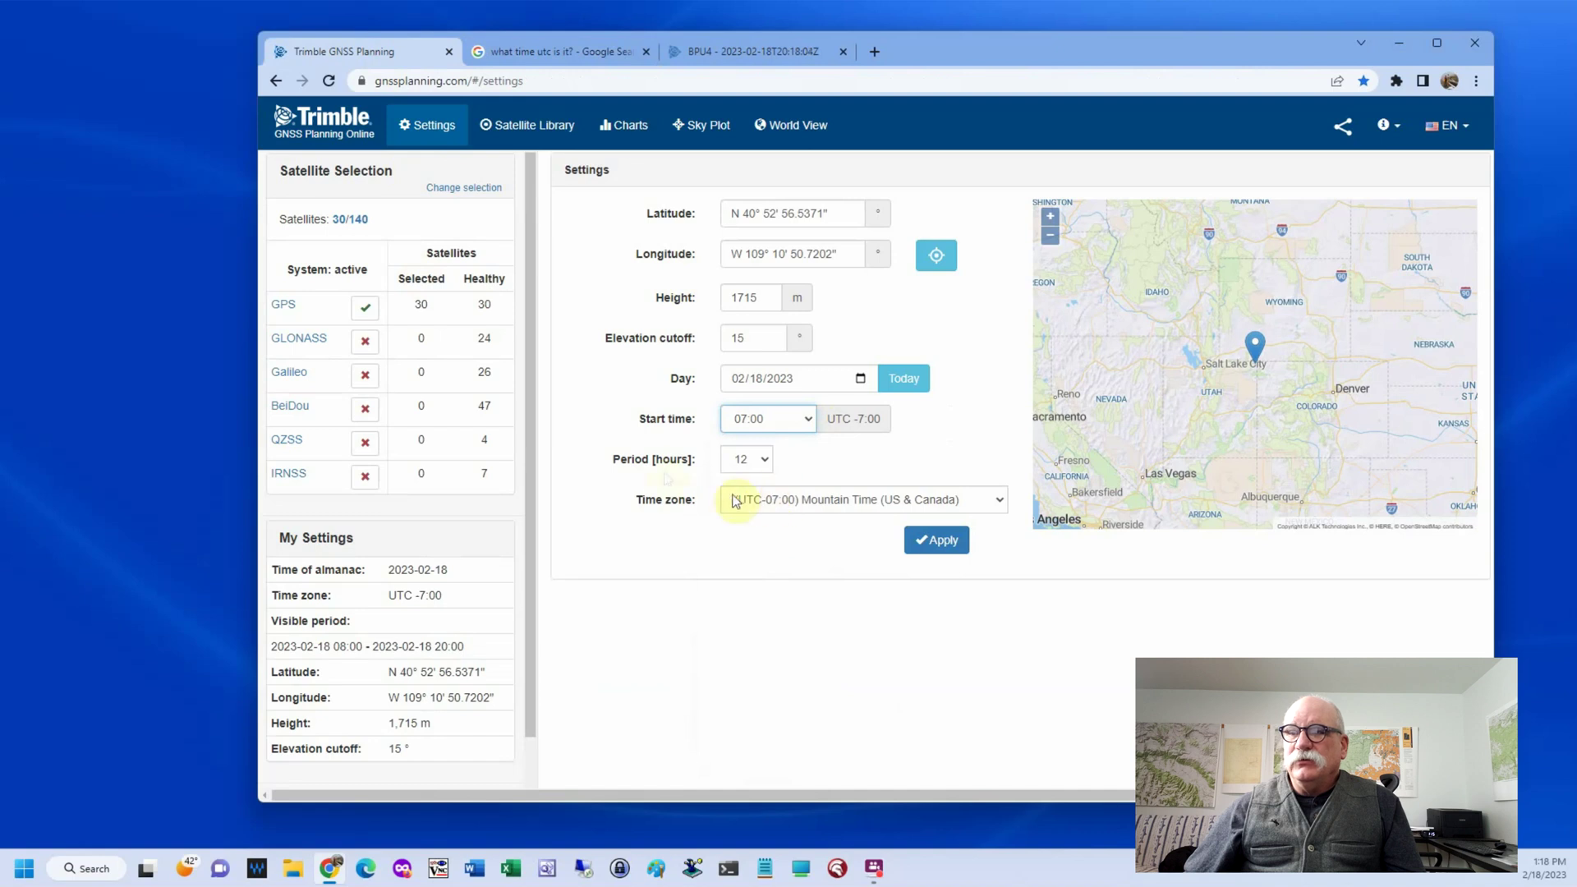
pyautogui.click(934, 549)
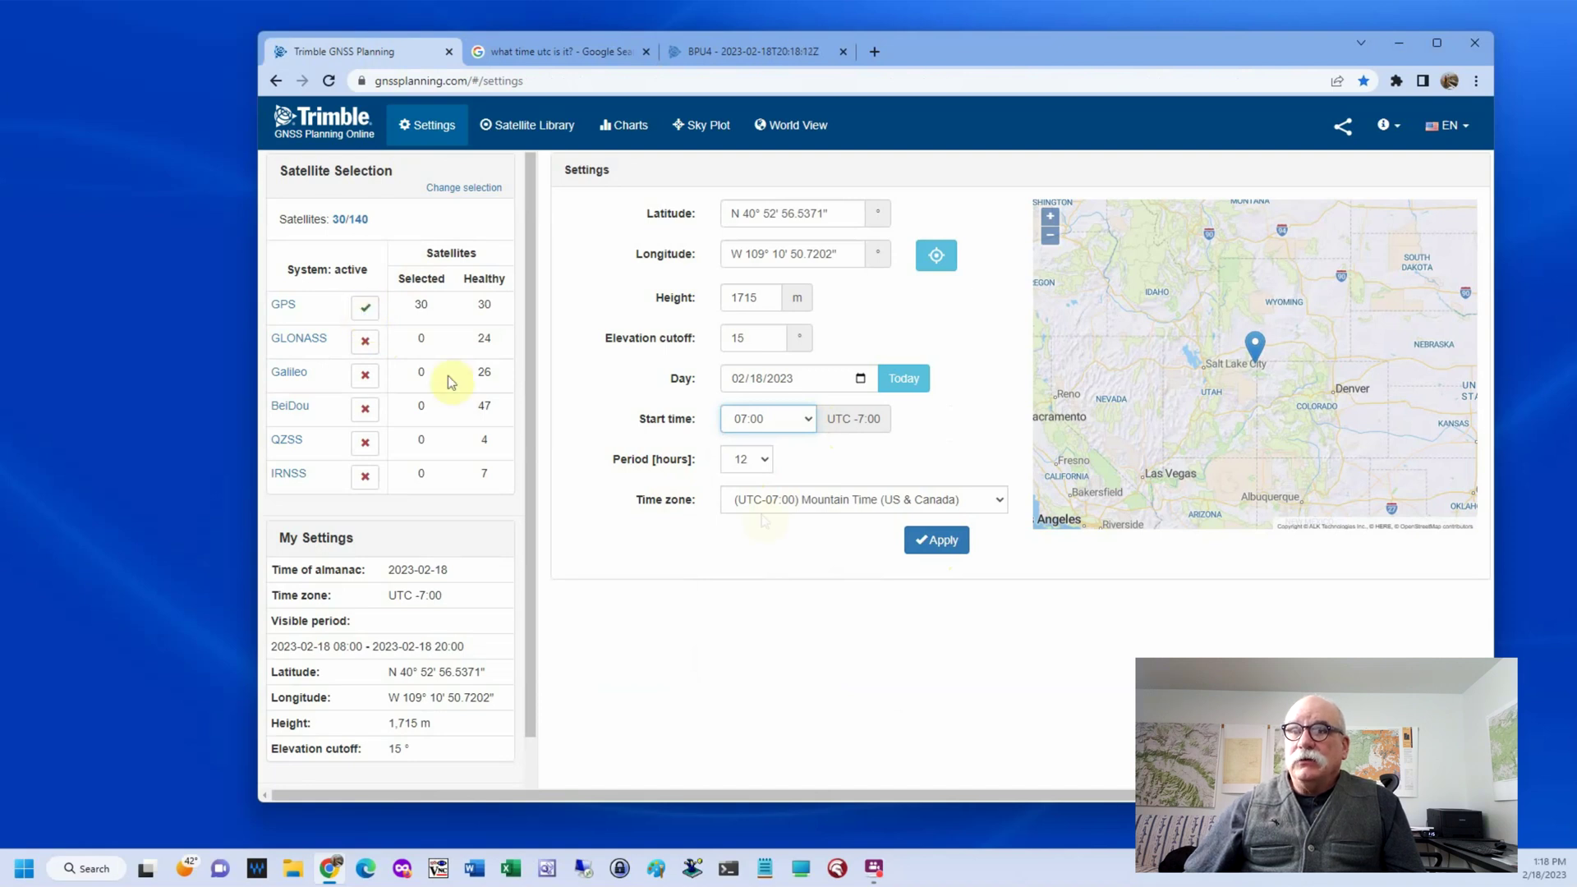
pyautogui.click(937, 542)
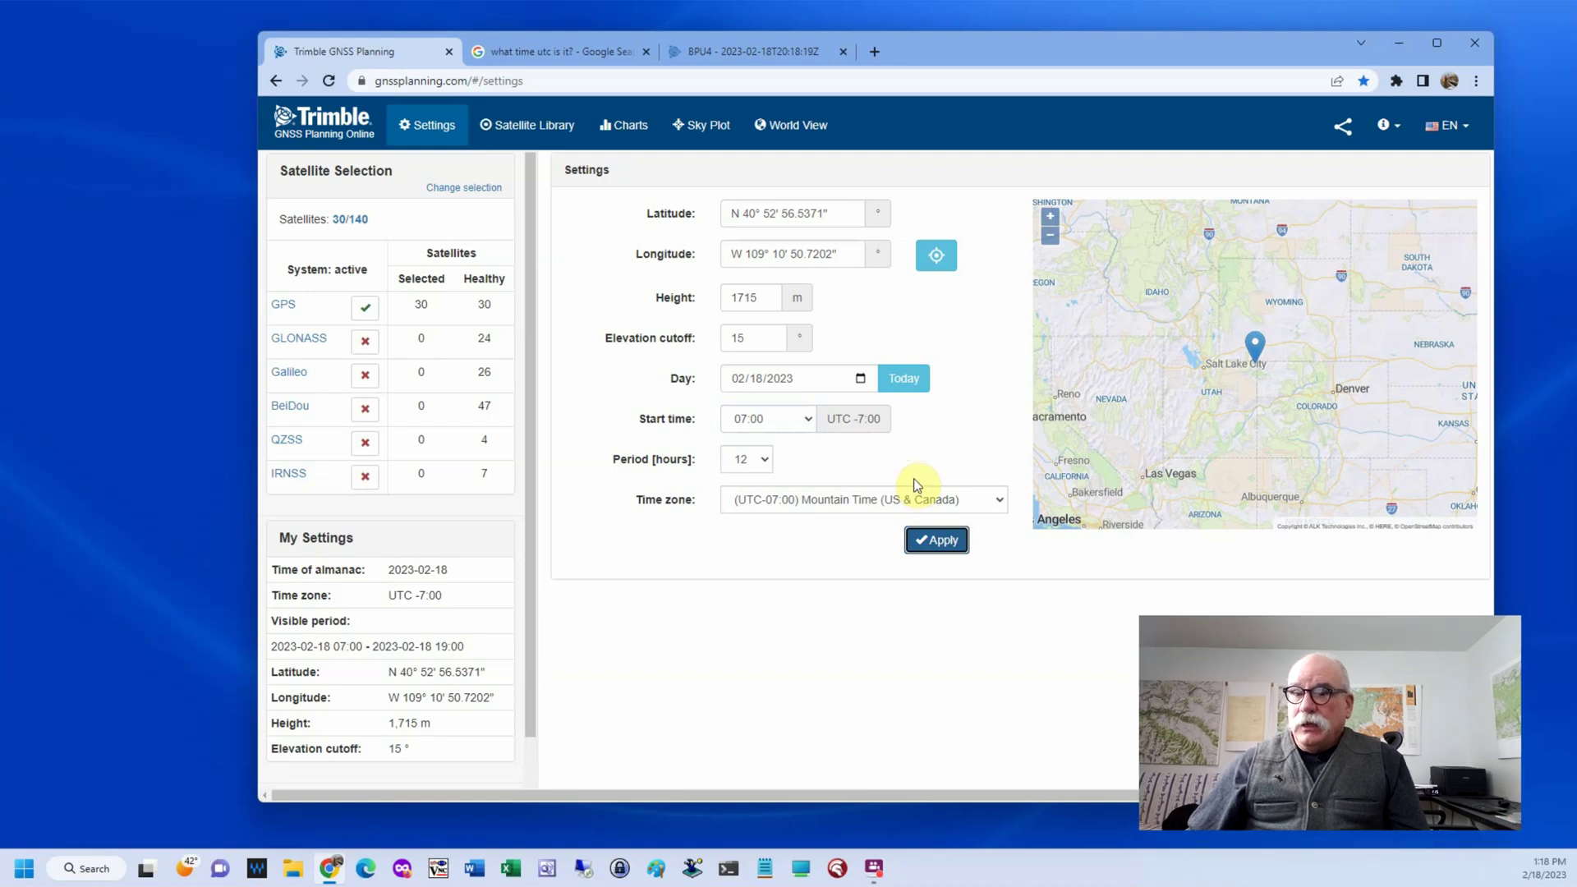
pyautogui.click(929, 540)
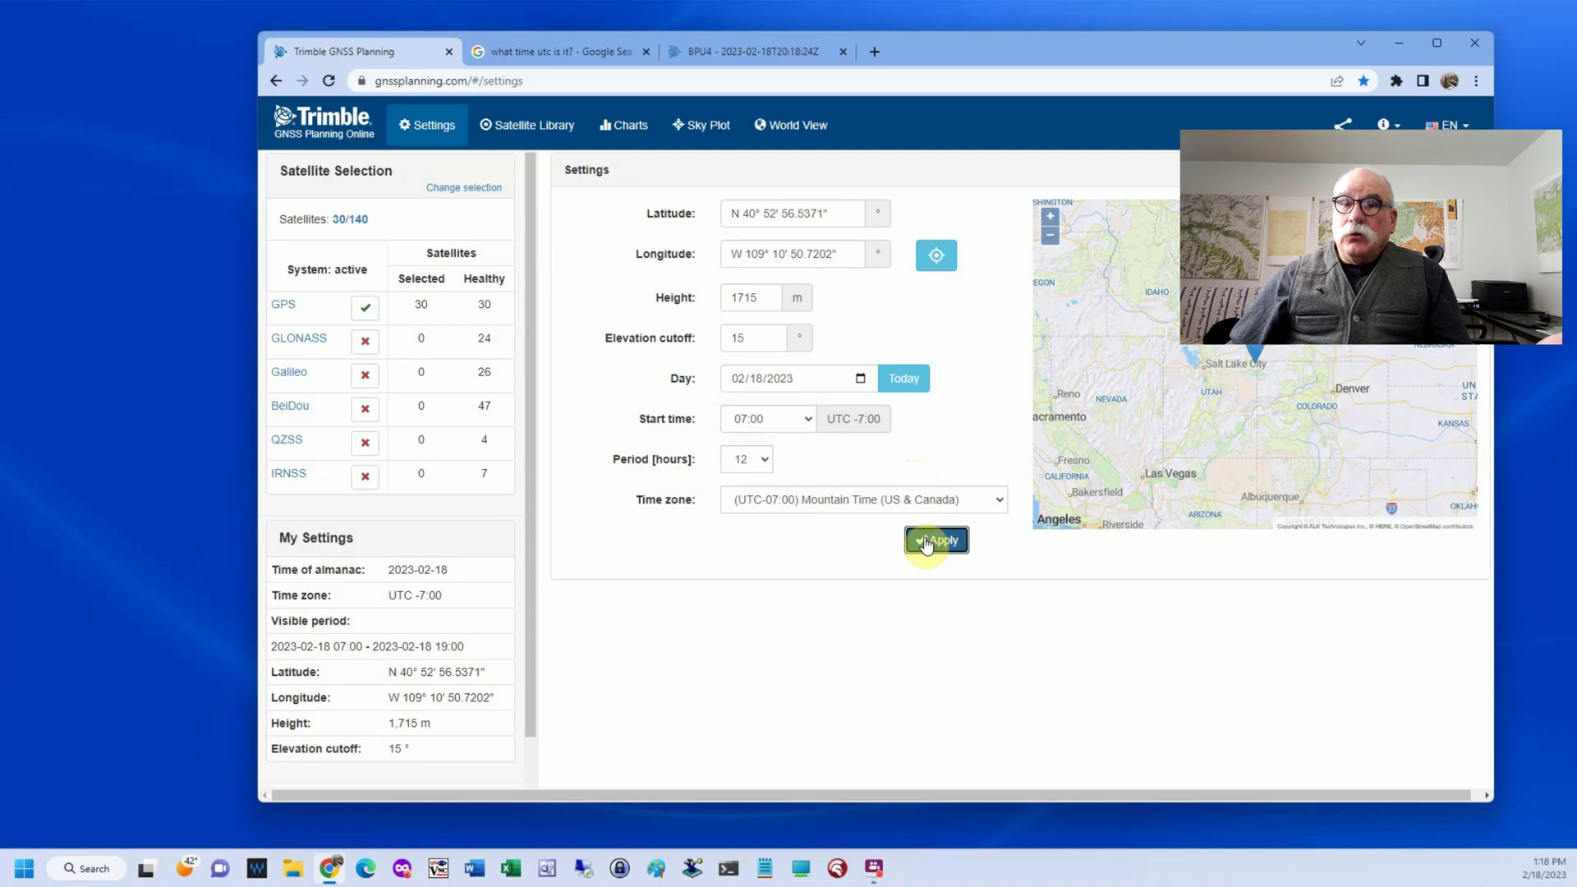
# Examine the elevation, Number of Satellites and DOPs charts for the GPS constellation
pyautogui.click(634, 127)
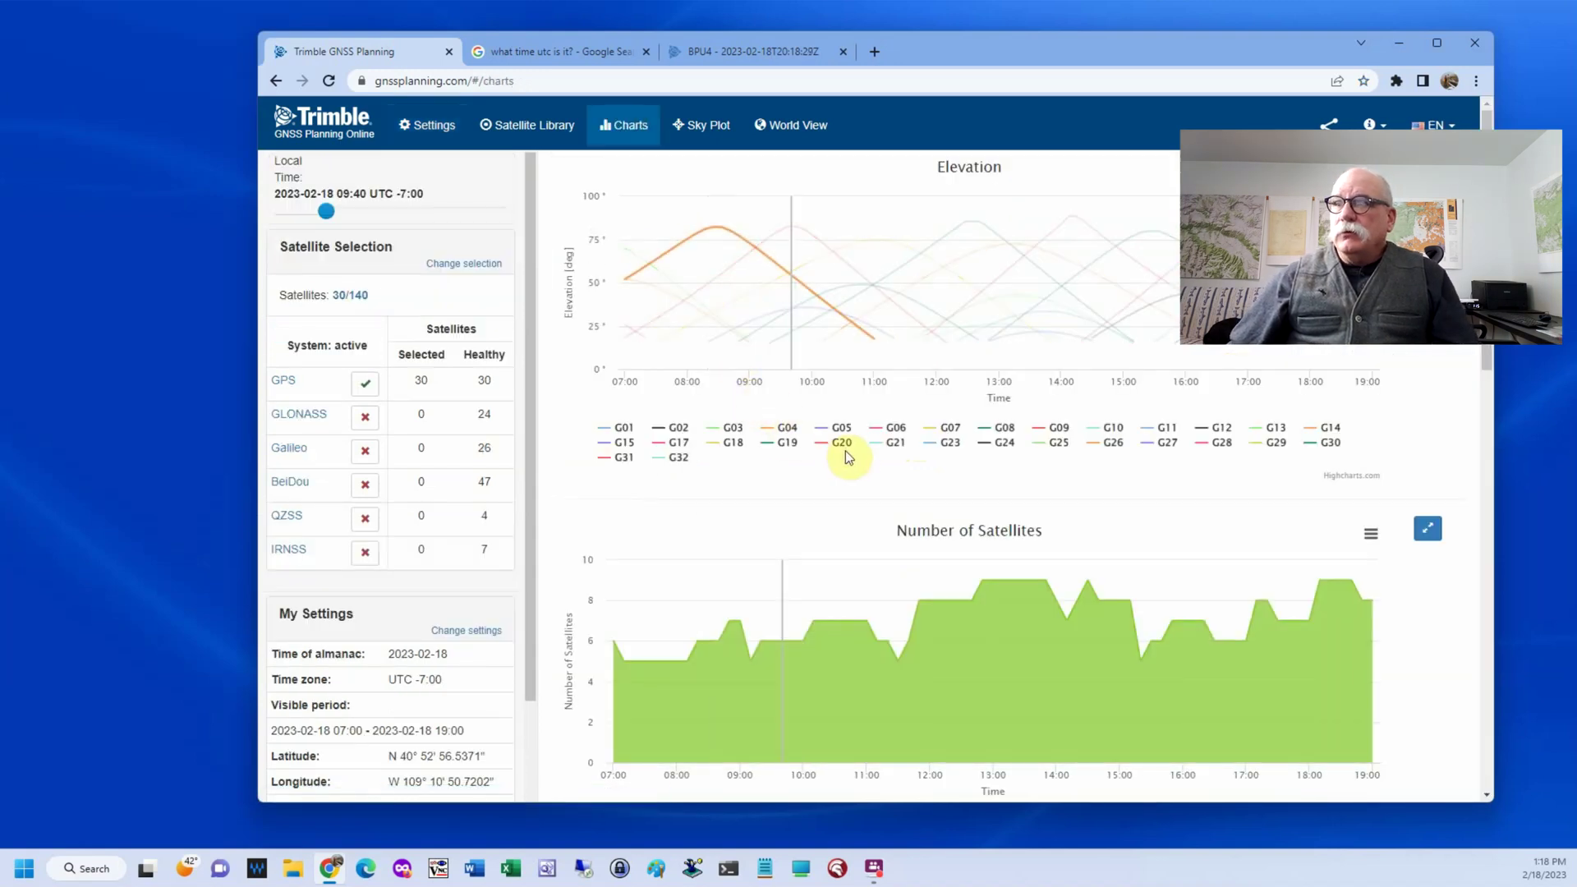
pyautogui.scroll(-5, 868, 458)
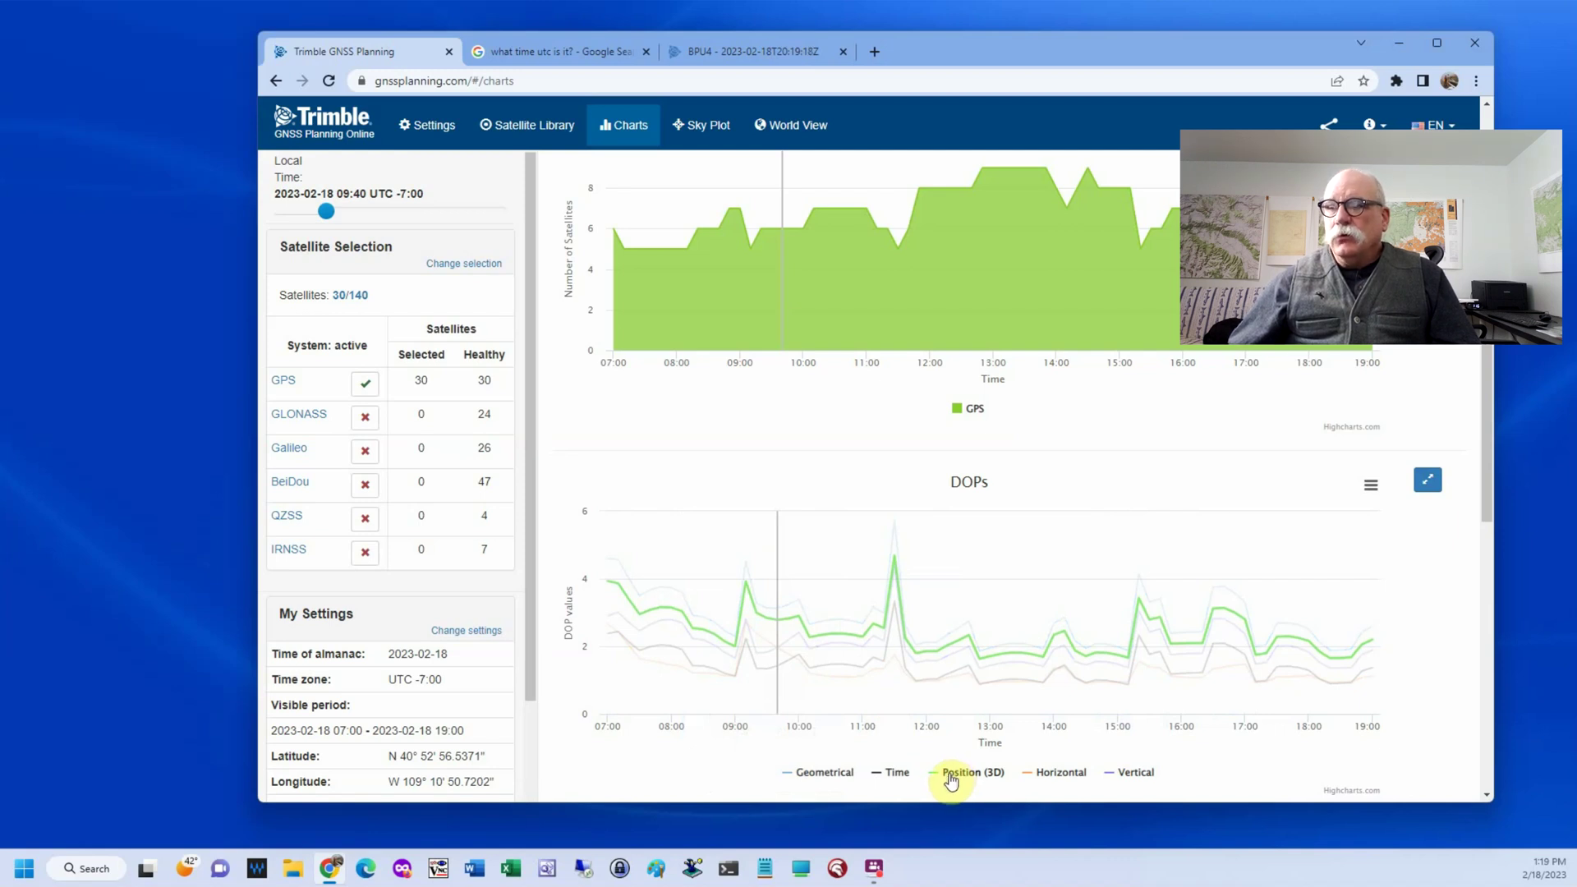
pyautogui.moveTo(887, 605)
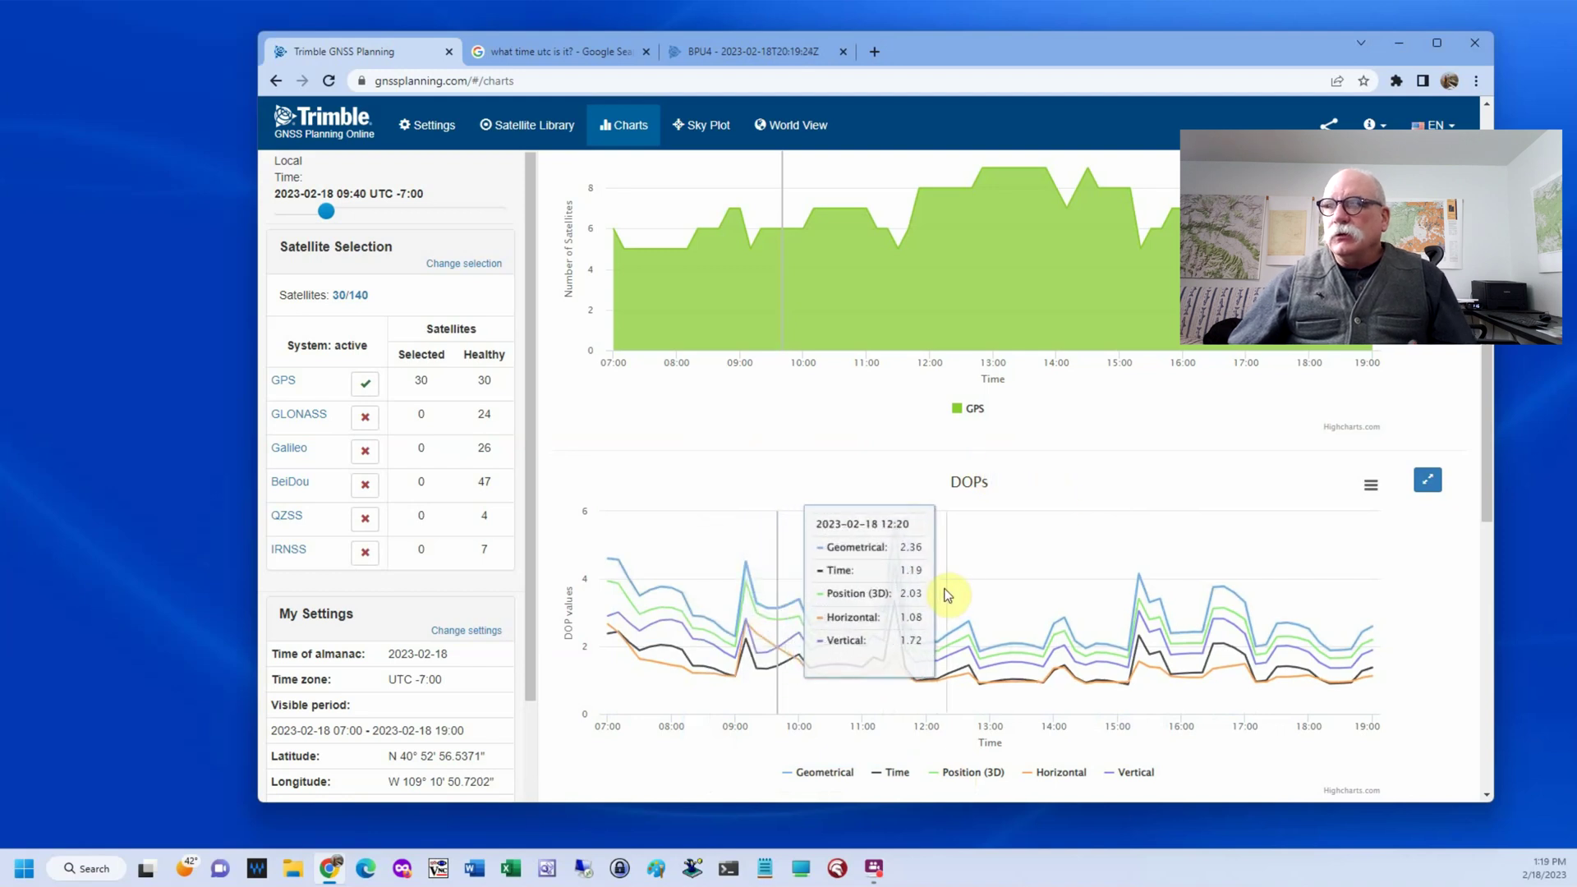
pyautogui.scroll(2, 961, 583)
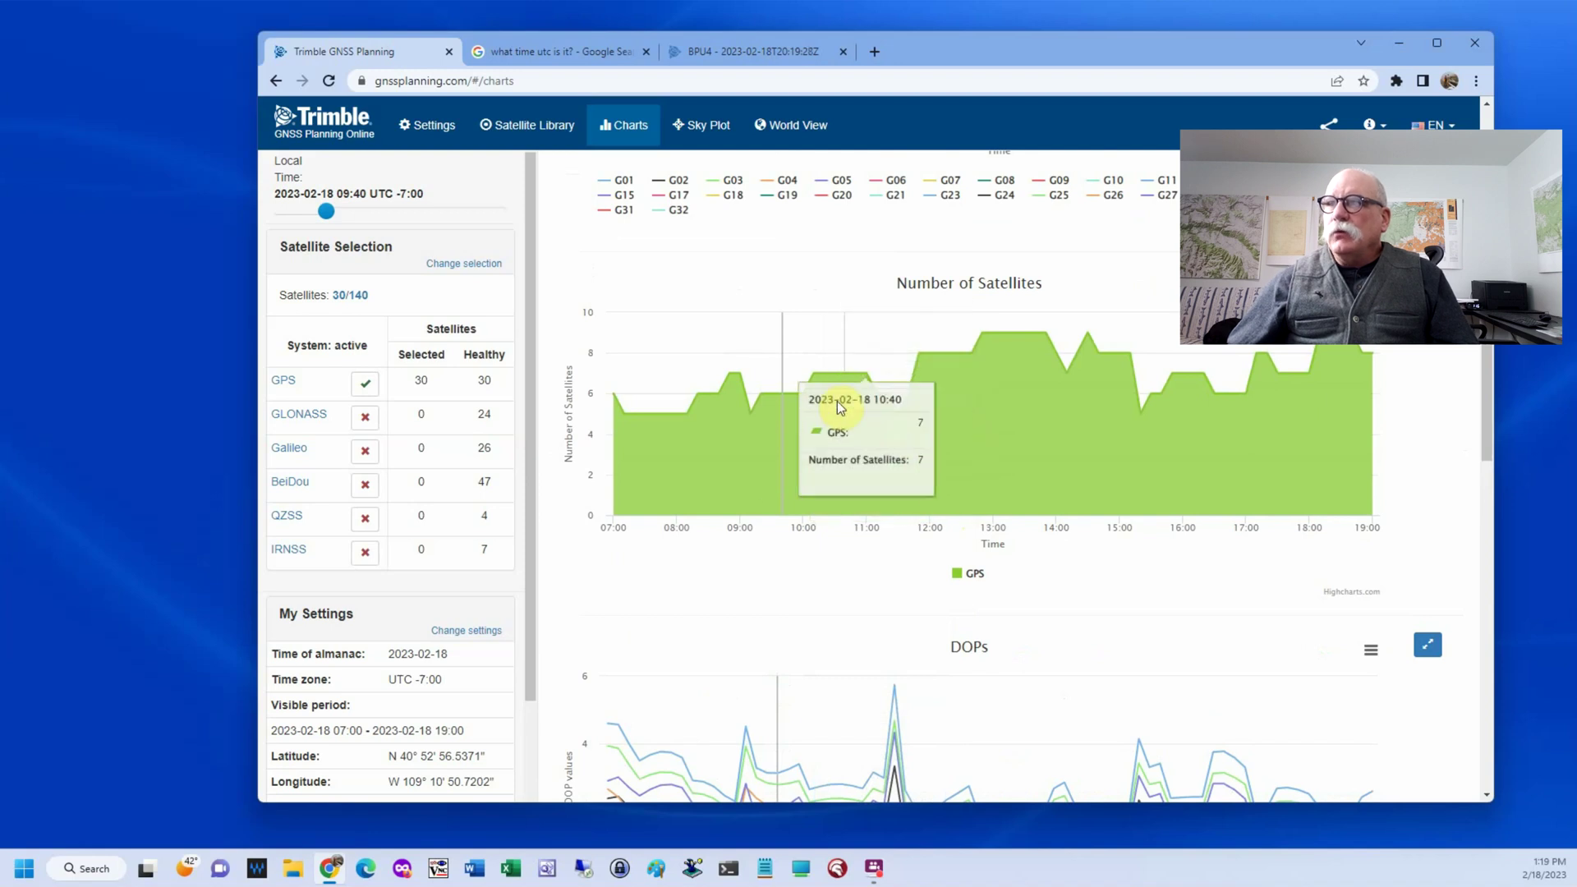
pyautogui.scroll(-2, 983, 534)
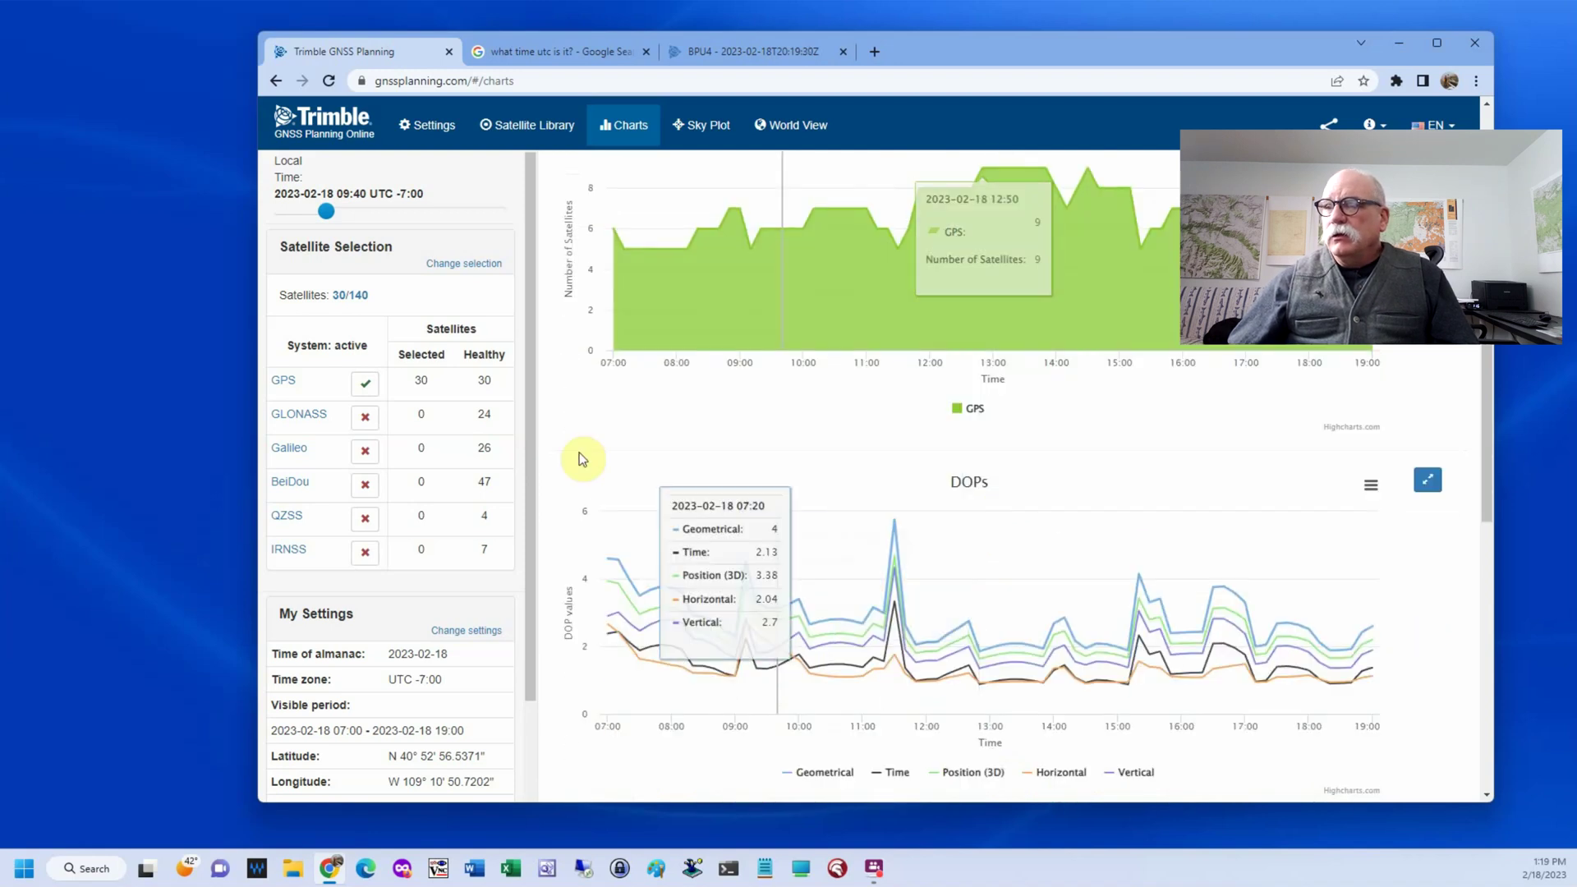
# Move the local time to 11:30 and view the satellite geometry in the sky plot
pyautogui.moveTo(326, 211); pyautogui.dragTo(366, 226)
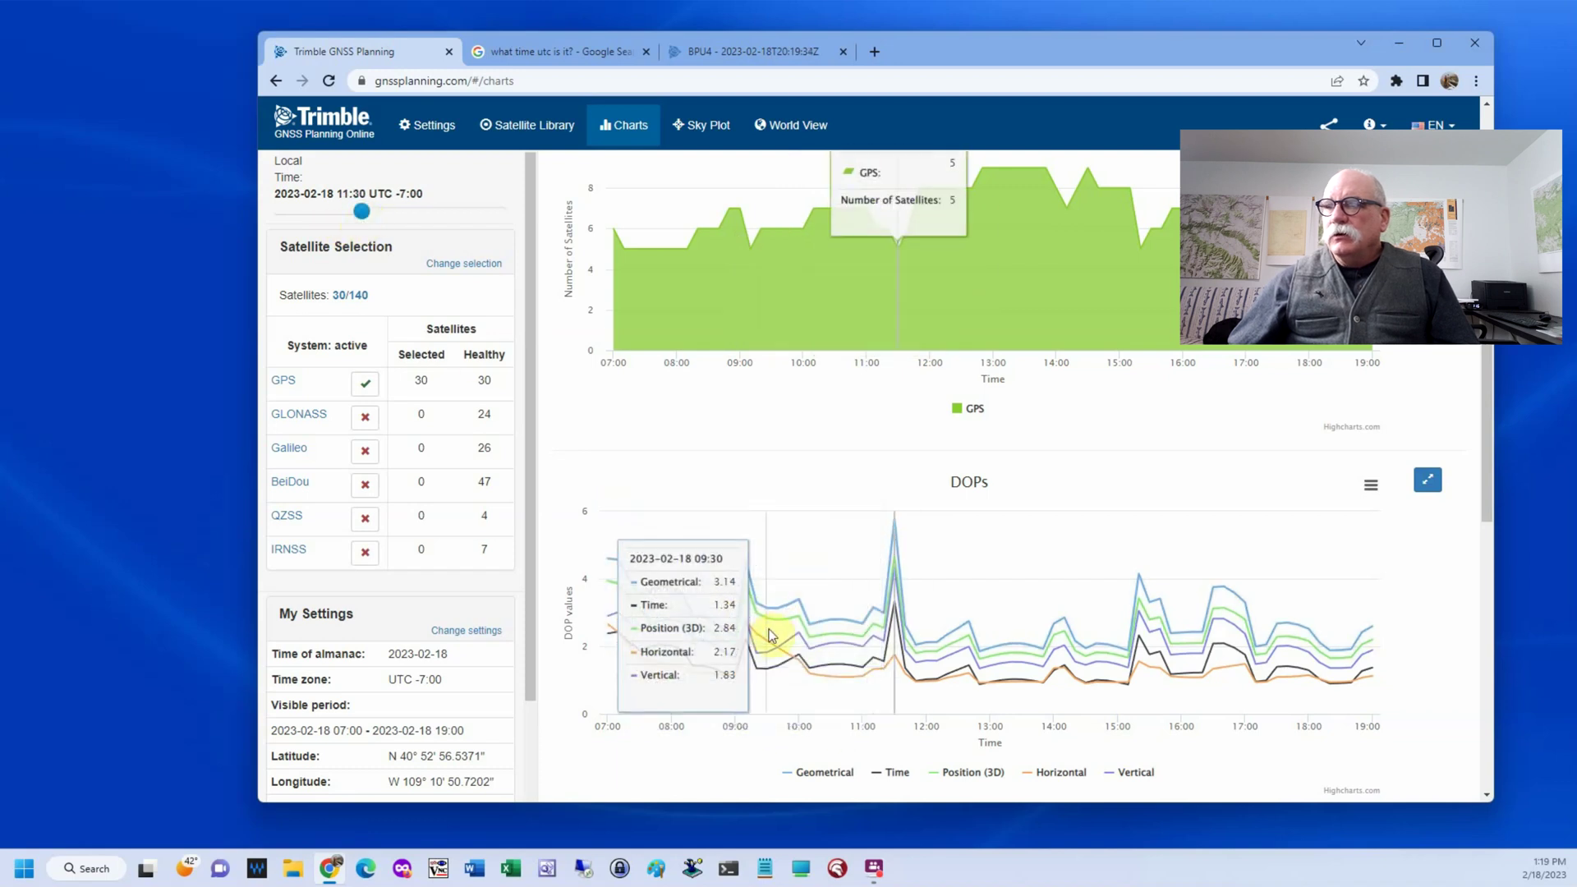
pyautogui.click(715, 129)
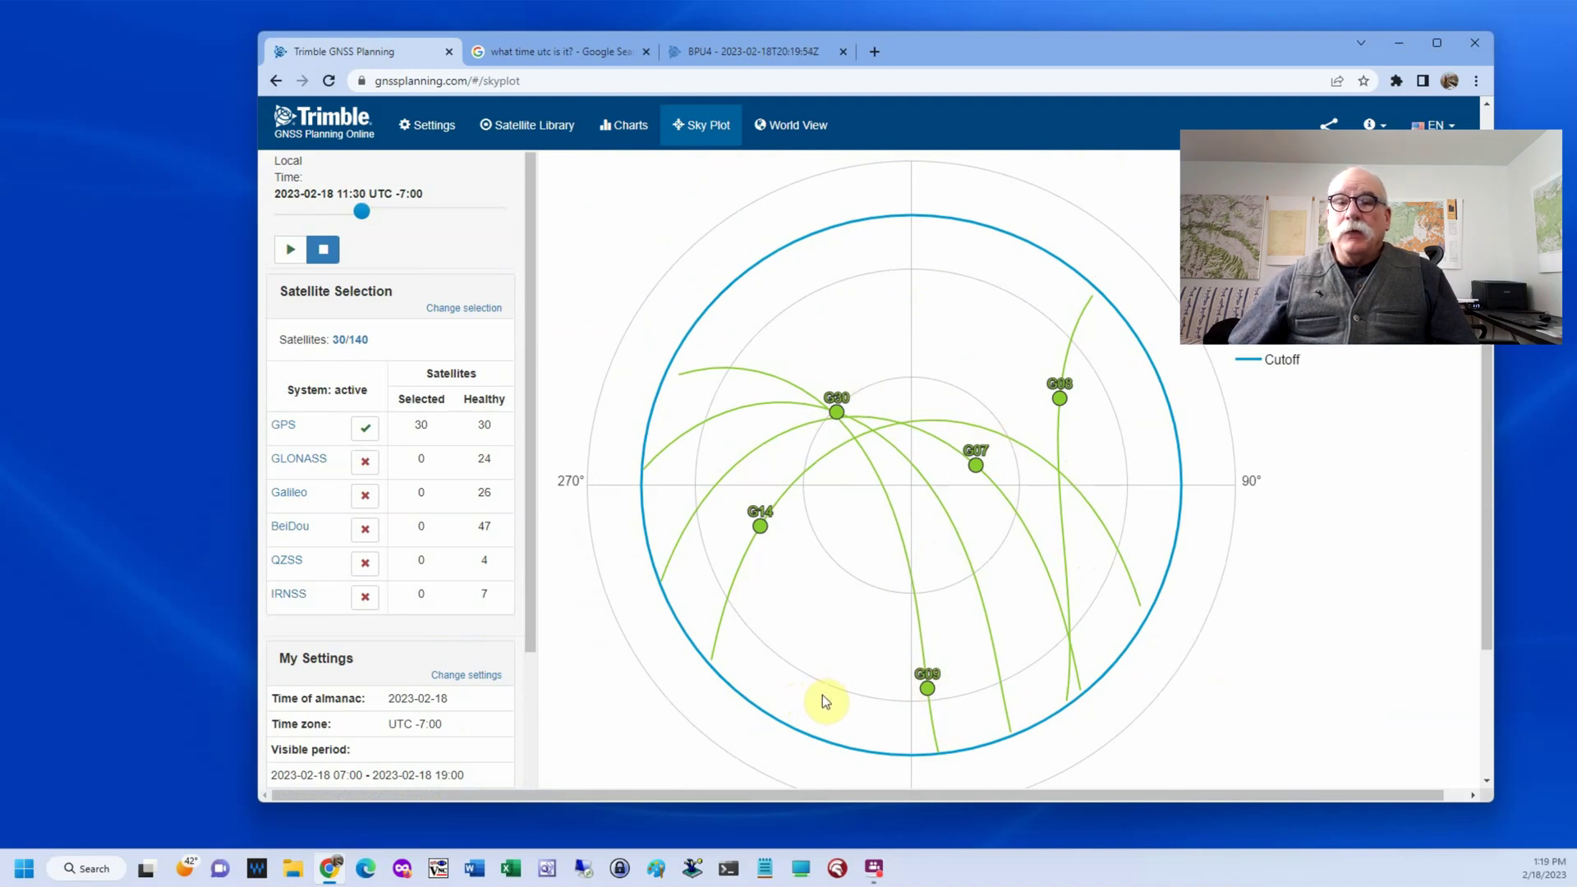
# Move the sky plot's local time to 09:40, and return to the charts to examine the DOPs
pyautogui.moveTo(361, 211); pyautogui.dragTo(328, 222)
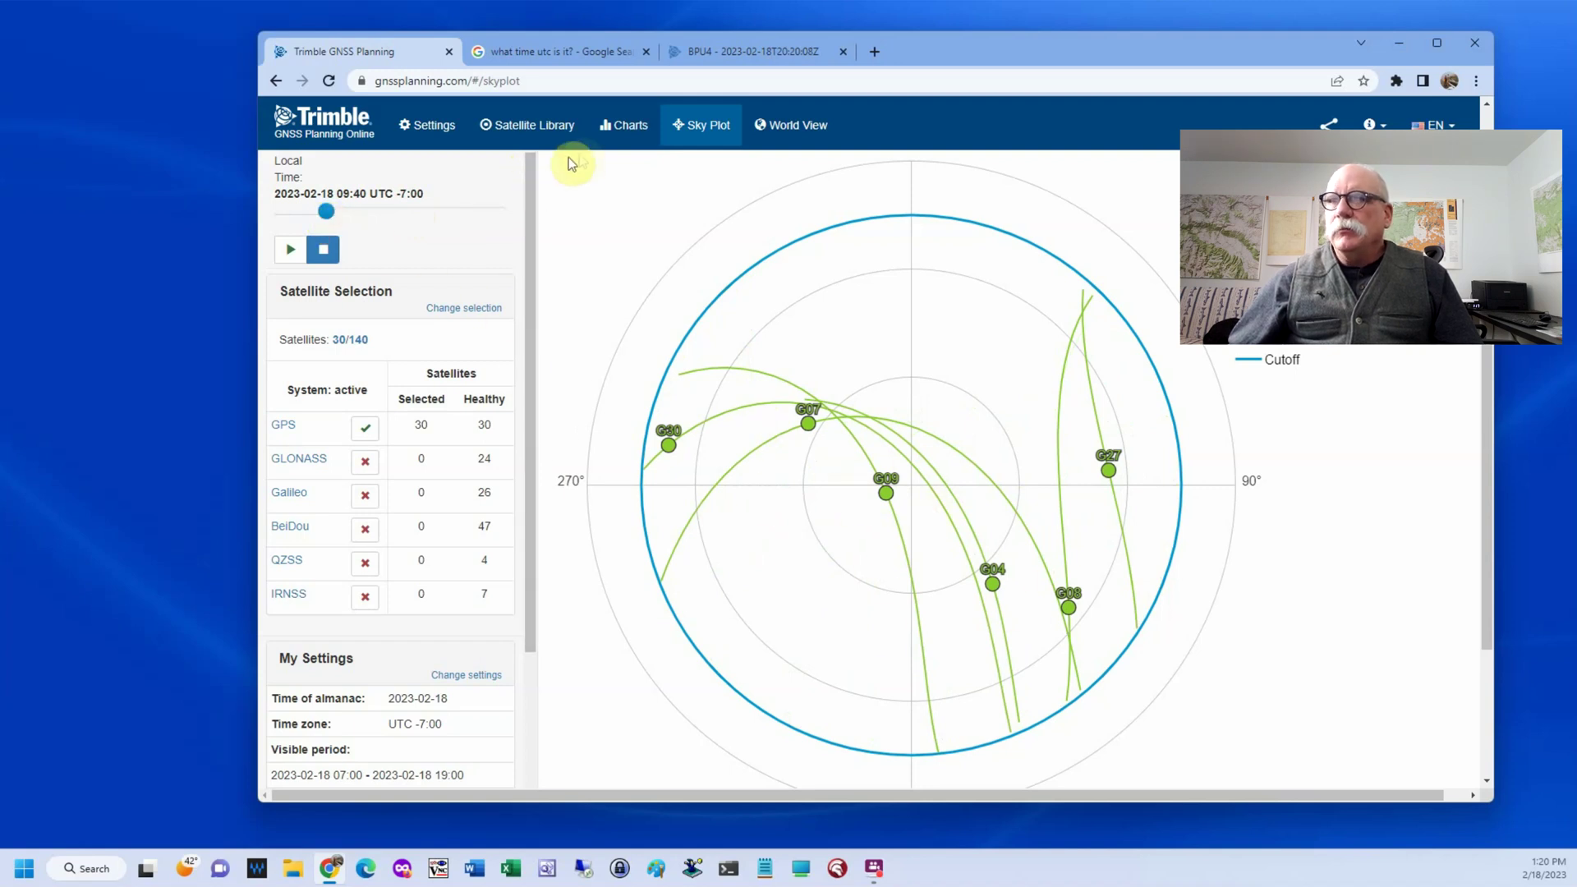
pyautogui.click(625, 142)
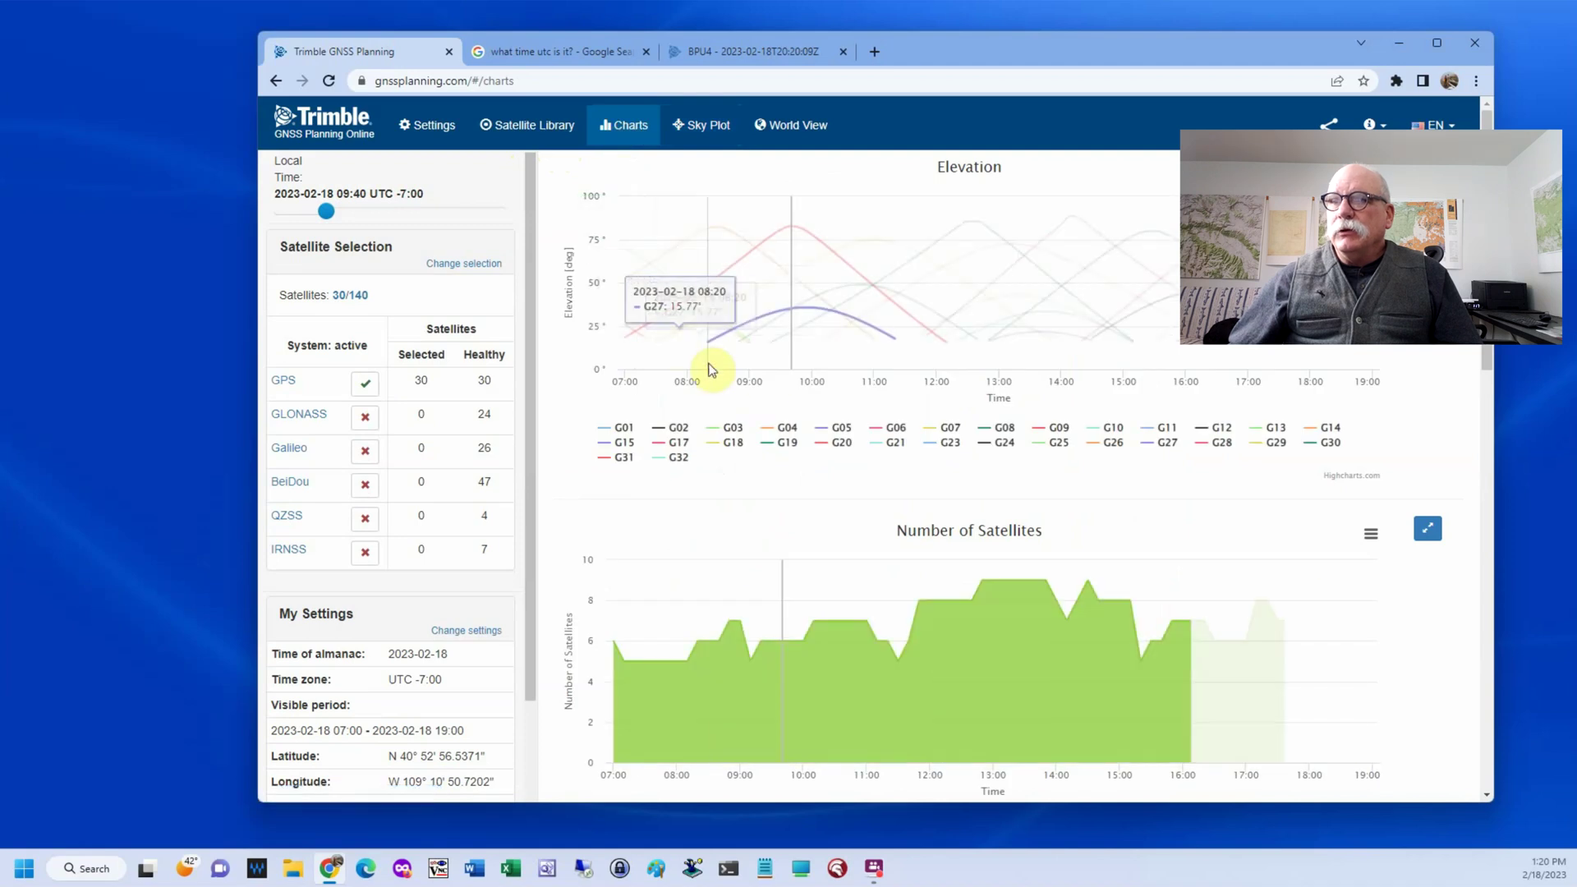
pyautogui.scroll(-5, 781, 399)
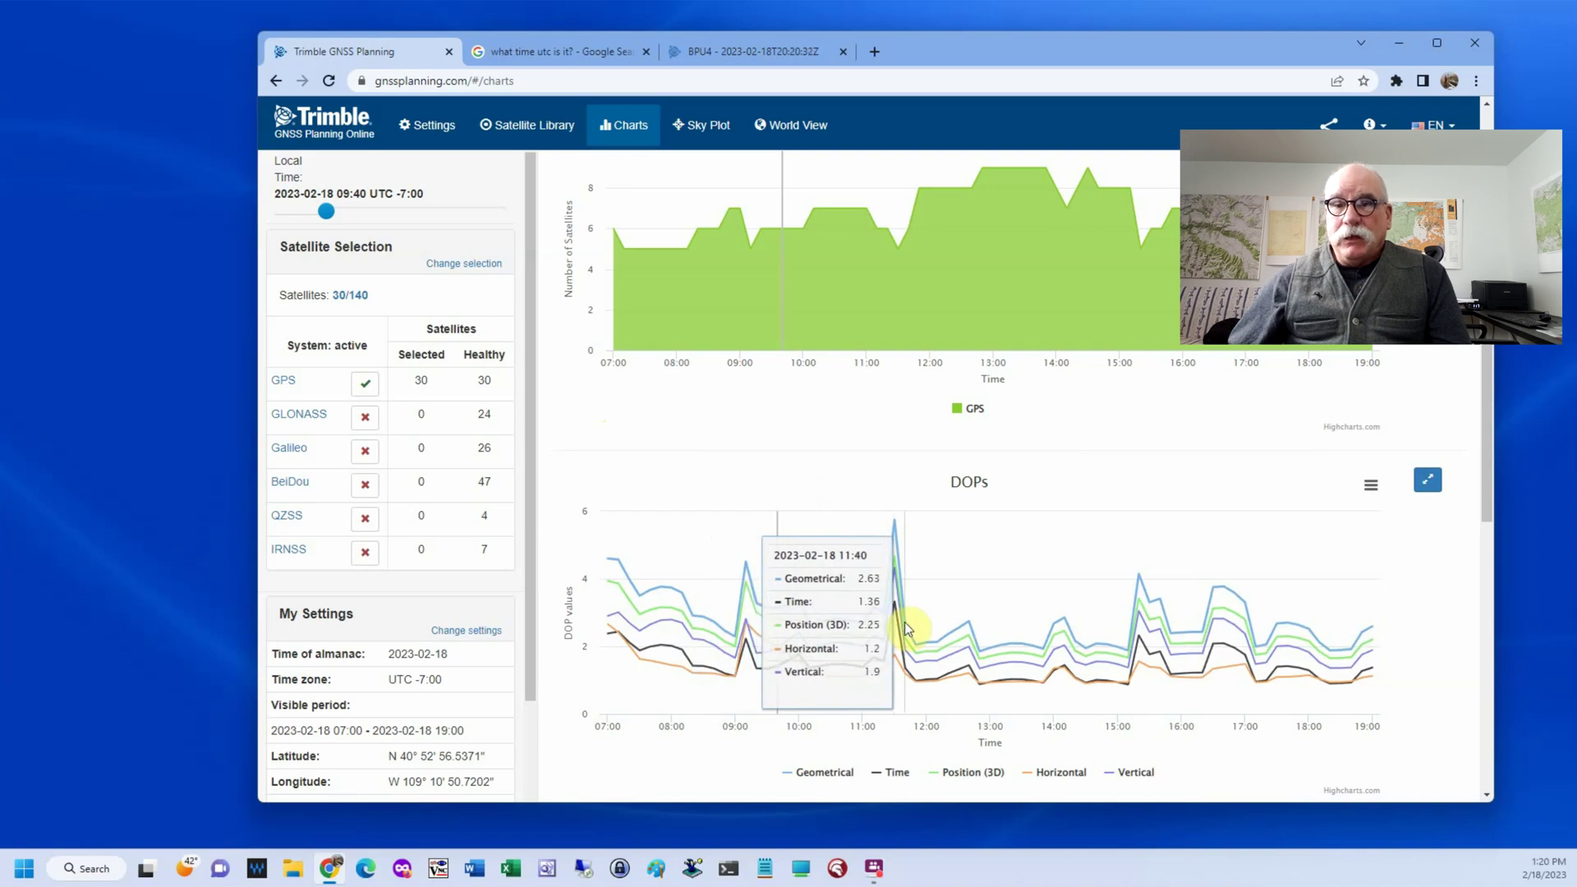
# Add the GLONASS, Galileo, BeiDou, QZSS and IRNSS constellations to the satellite selection
pyautogui.click(365, 417)
pyautogui.click(365, 453)
pyautogui.click(365, 485)
pyautogui.click(366, 522)
pyautogui.click(365, 554)
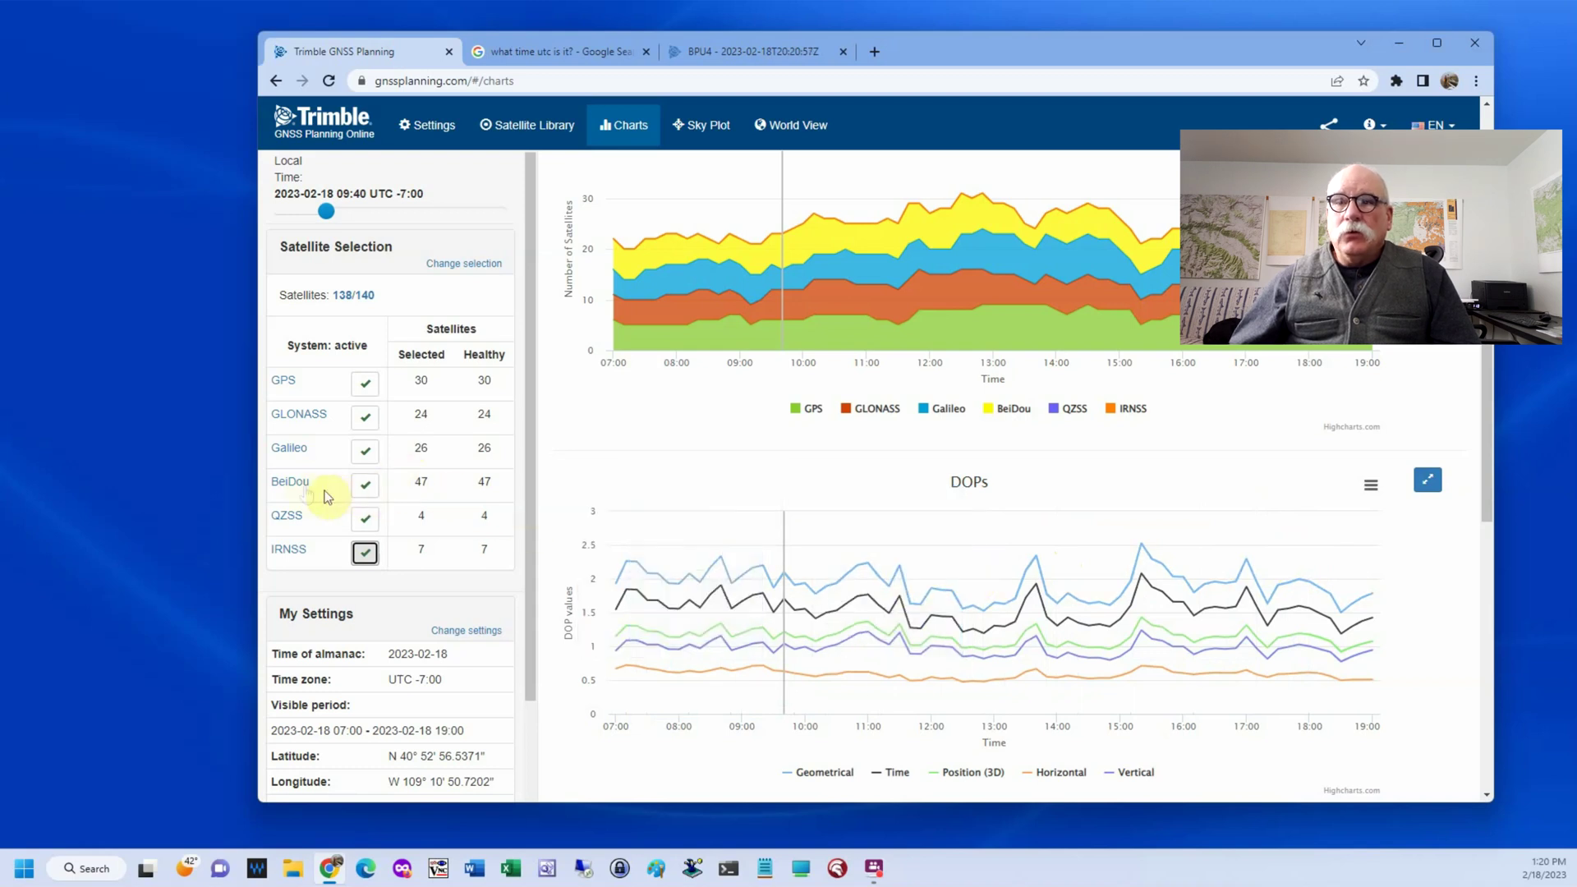
# Review the BeiDou satellites and their health status in the satellite library
pyautogui.click(299, 485)
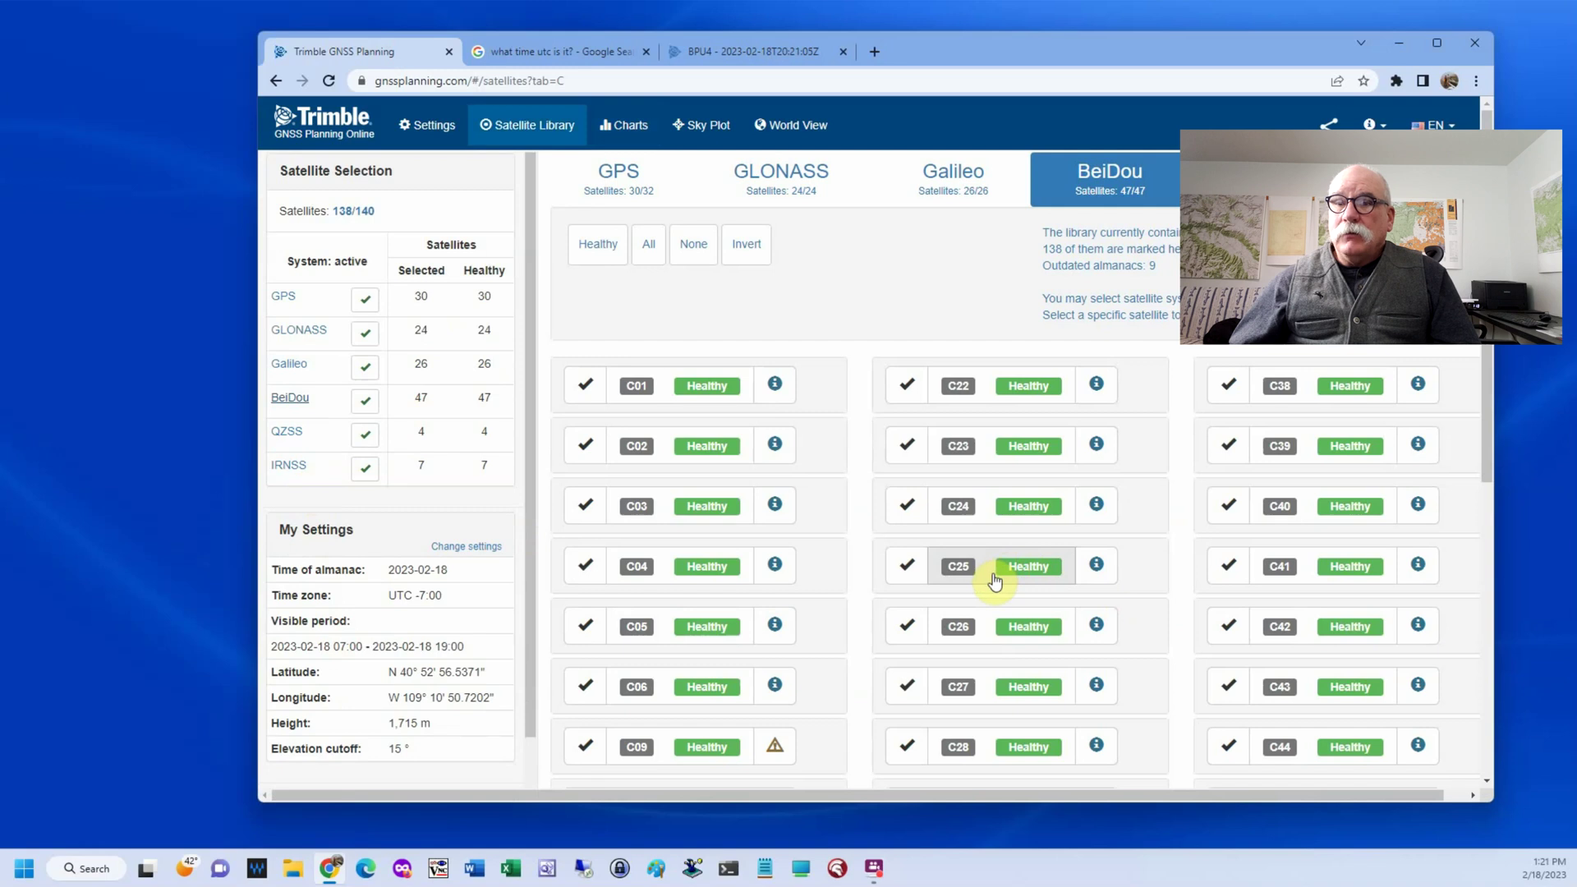
pyautogui.scroll(-2, 994, 582)
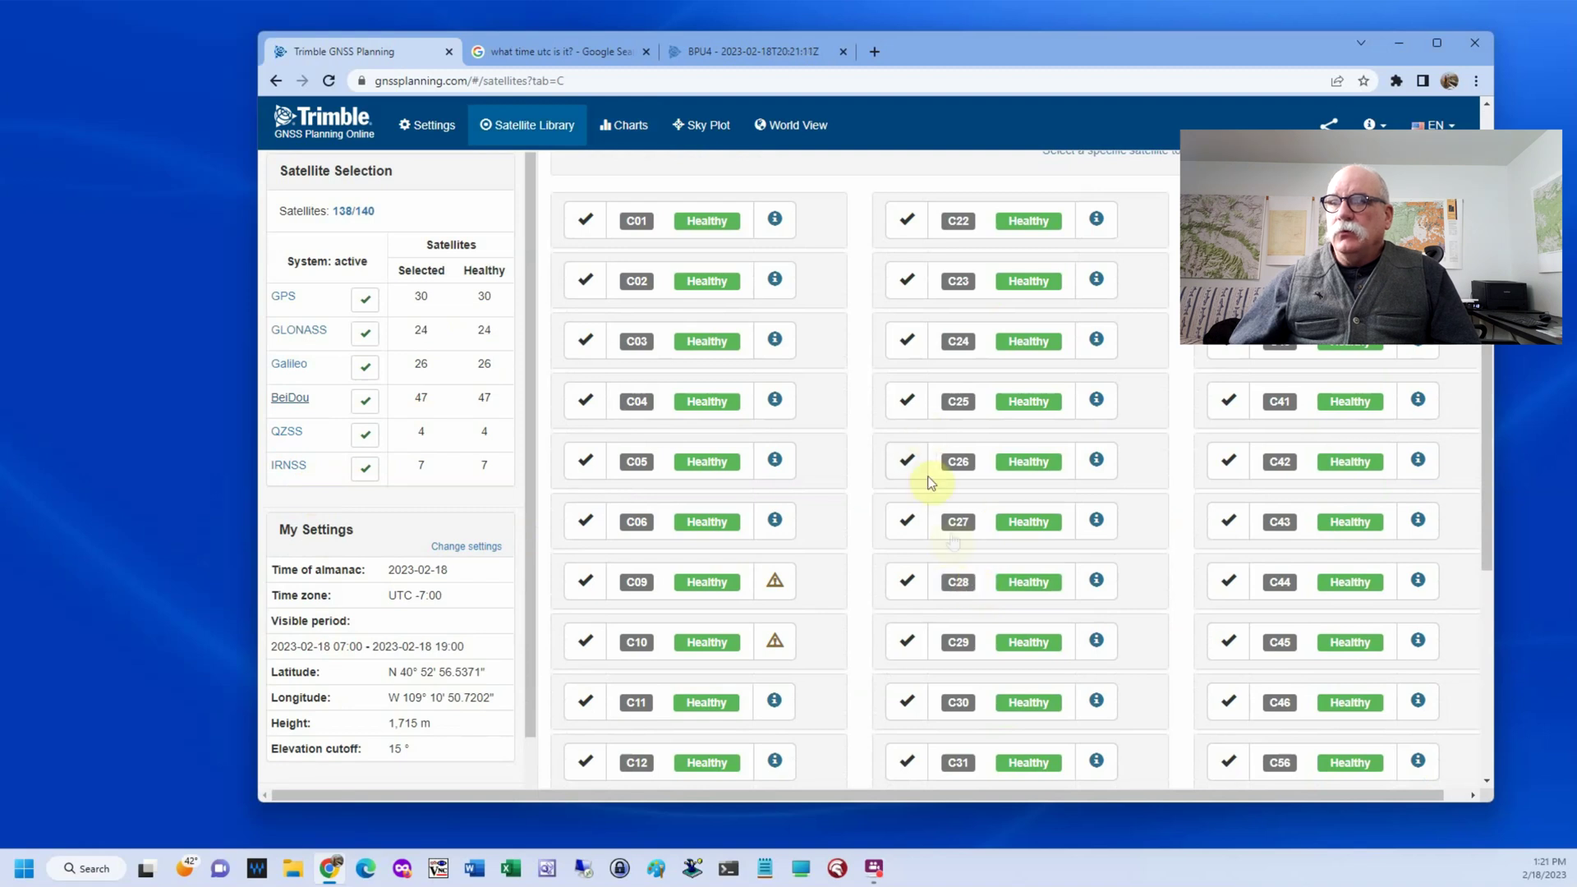
pyautogui.scroll(-2, 955, 616)
pyautogui.scroll(-3, 964, 629)
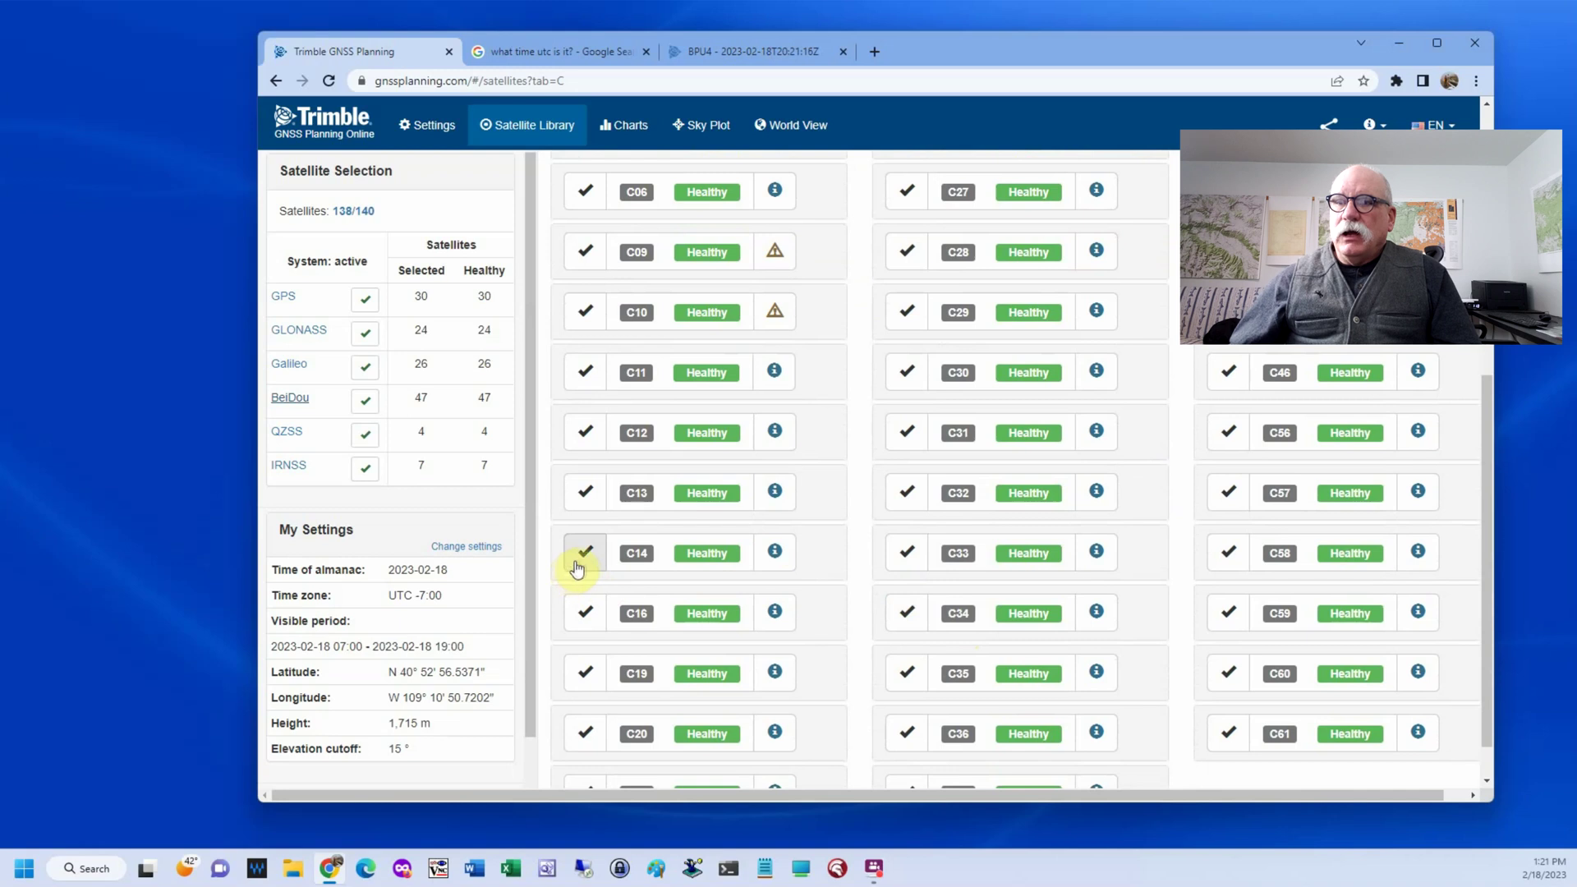
pyautogui.scroll(6, 649, 559)
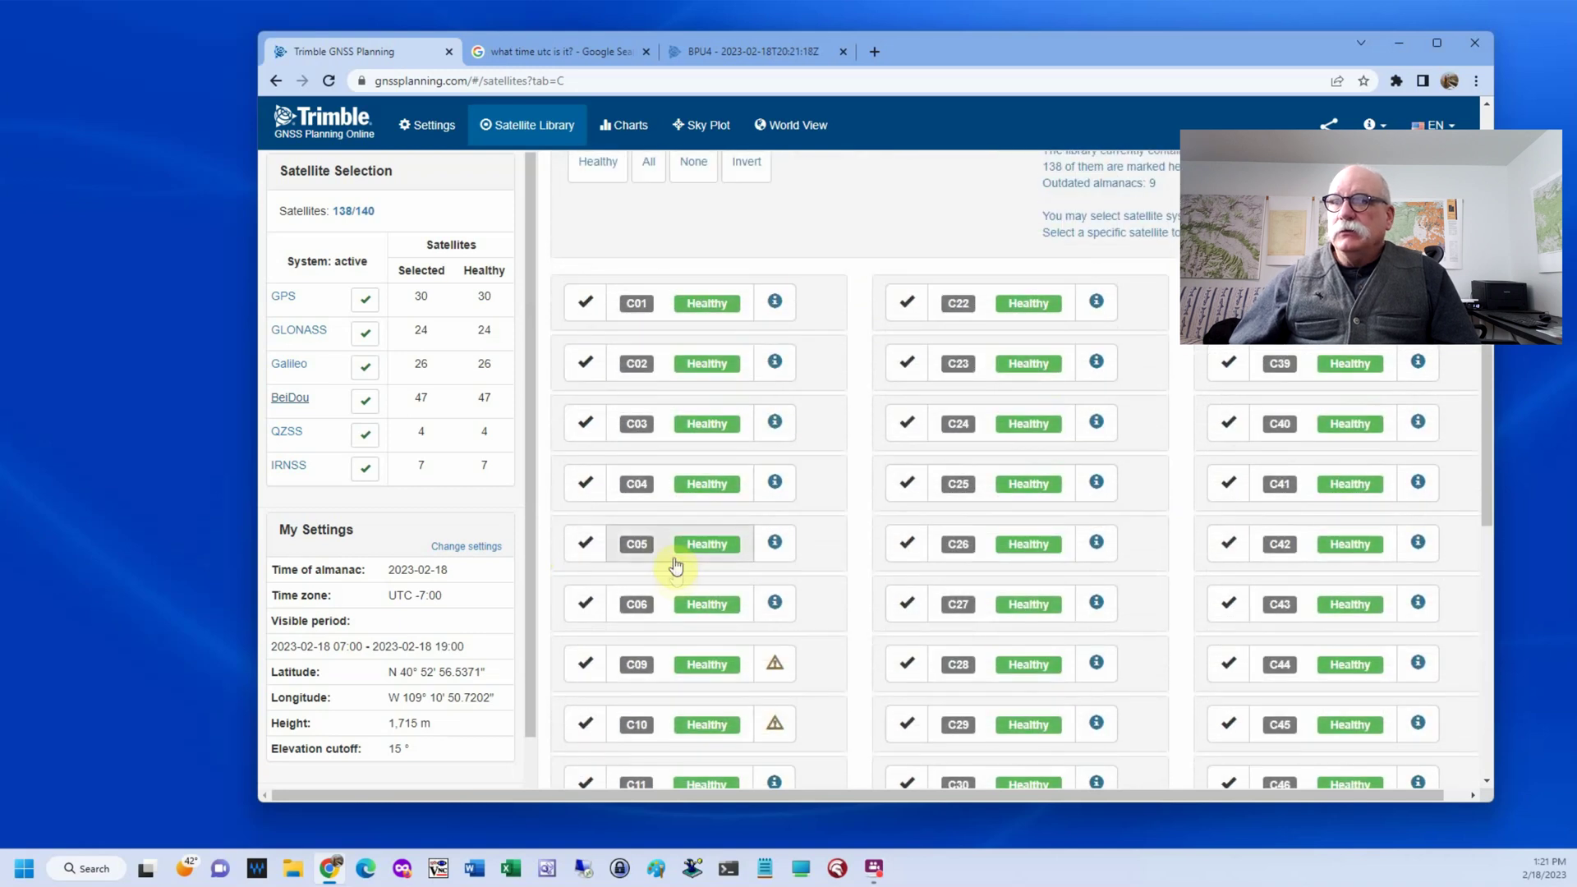
# Deselect all BeiDou satellites, and select only C01 through C06 and C09 through C14
pyautogui.click(690, 255)
pyautogui.click(587, 384)
pyautogui.click(580, 451)
pyautogui.click(580, 507)
pyautogui.click(583, 567)
pyautogui.scroll(-2, 604, 562)
pyautogui.click(593, 462)
pyautogui.click(591, 522)
pyautogui.click(588, 572)
pyautogui.scroll(-2, 581, 651)
pyautogui.click(580, 479)
pyautogui.click(580, 539)
pyautogui.click(589, 599)
pyautogui.scroll(-2, 590, 575)
pyautogui.click(586, 496)
pyautogui.click(586, 553)
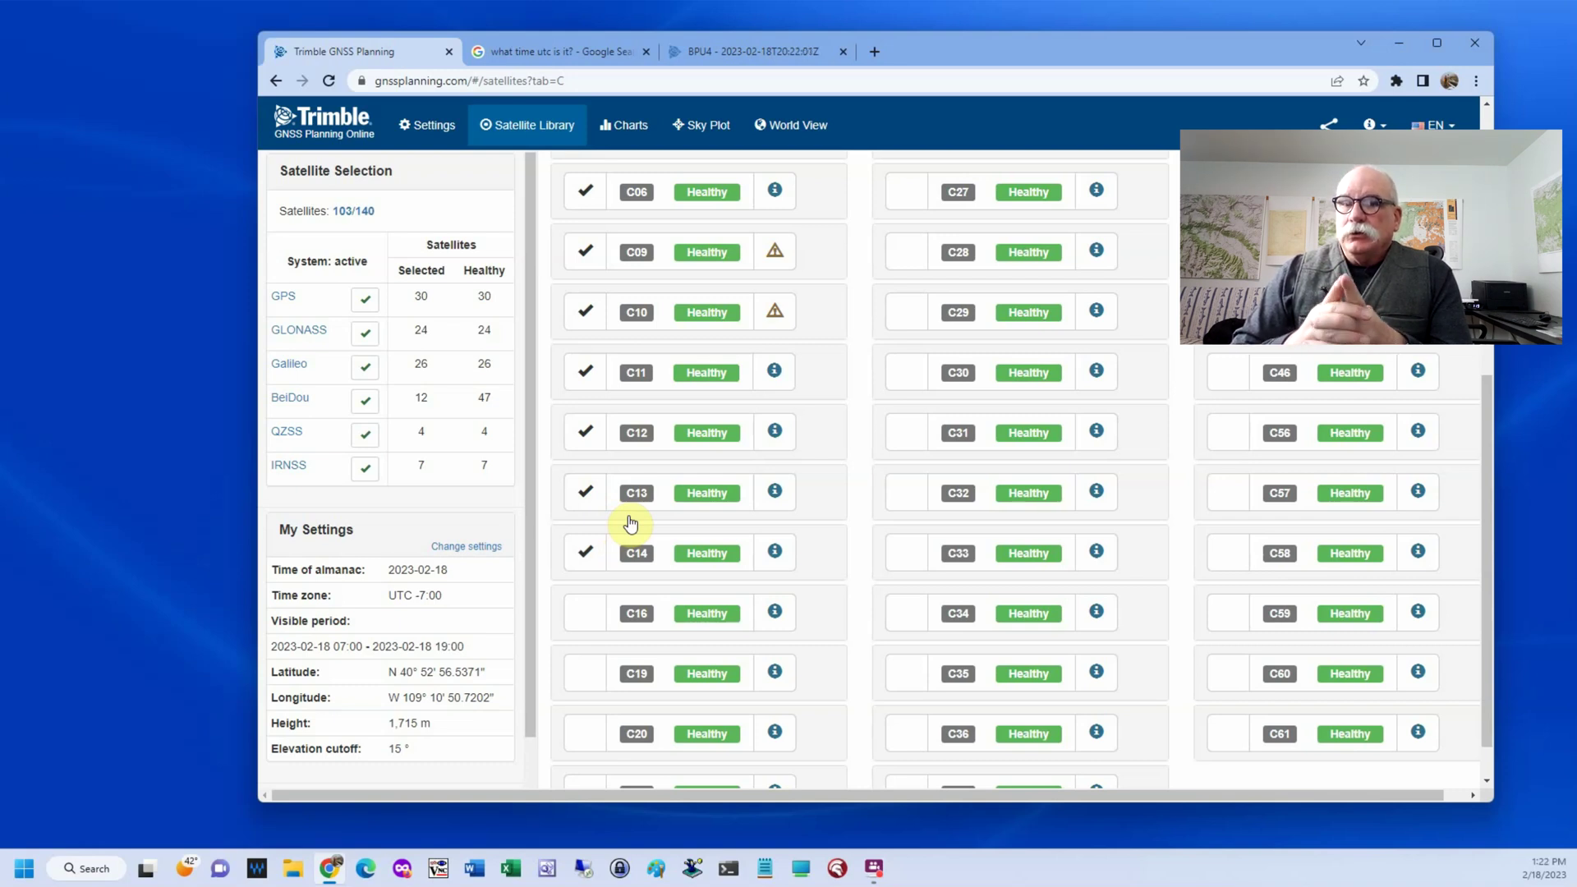
# Examine the satellite count and DOPs charts for the reduced BeiDou selection
pyautogui.click(699, 127)
pyautogui.click(627, 124)
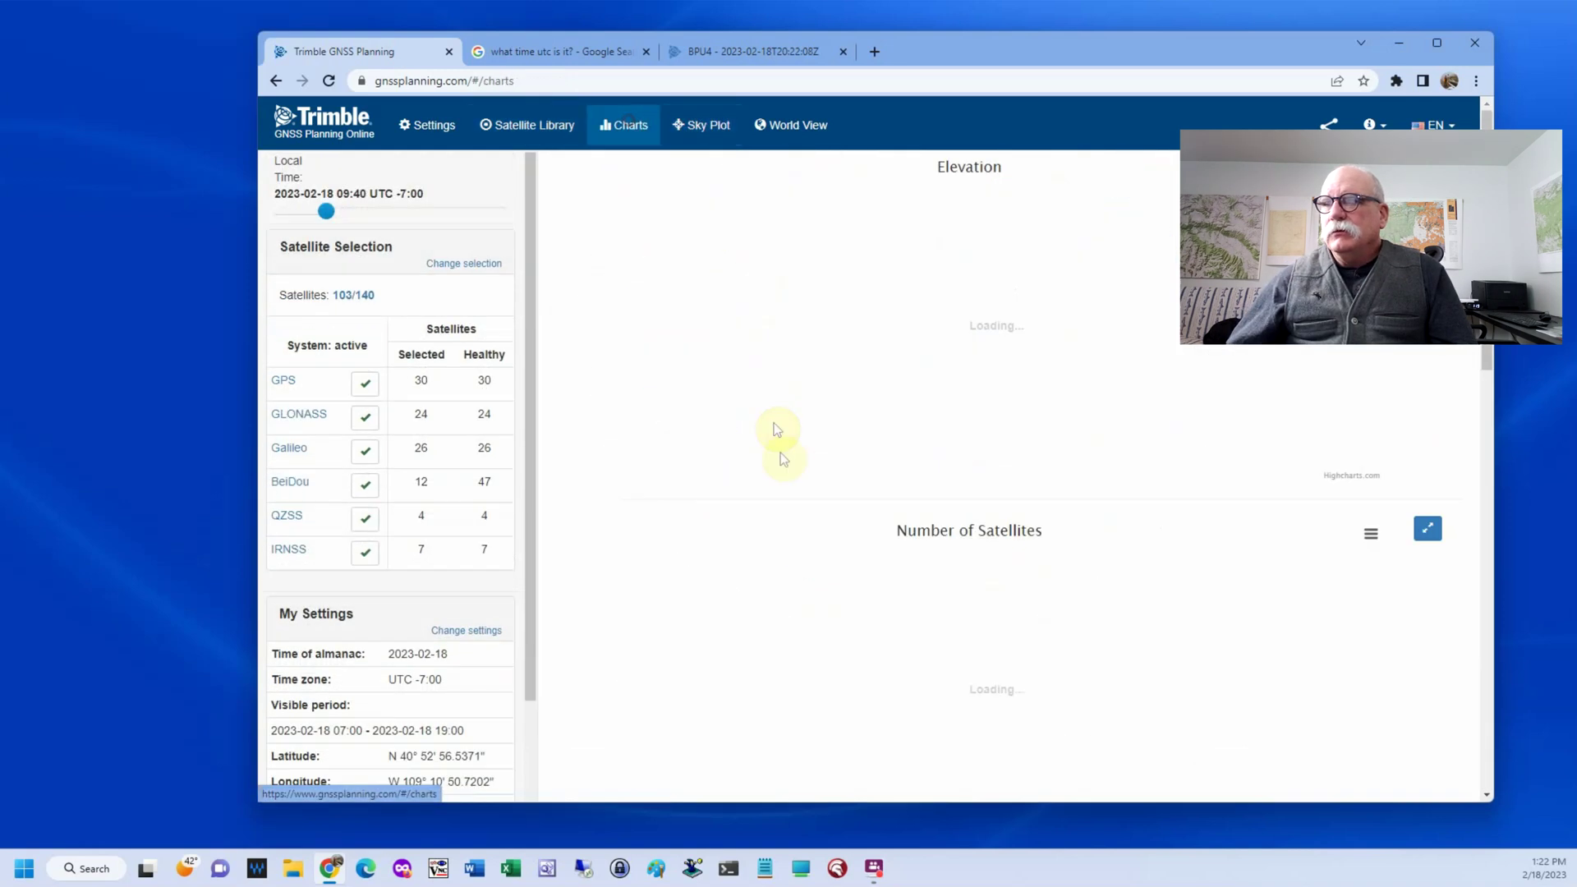
pyautogui.scroll(-6, 822, 482)
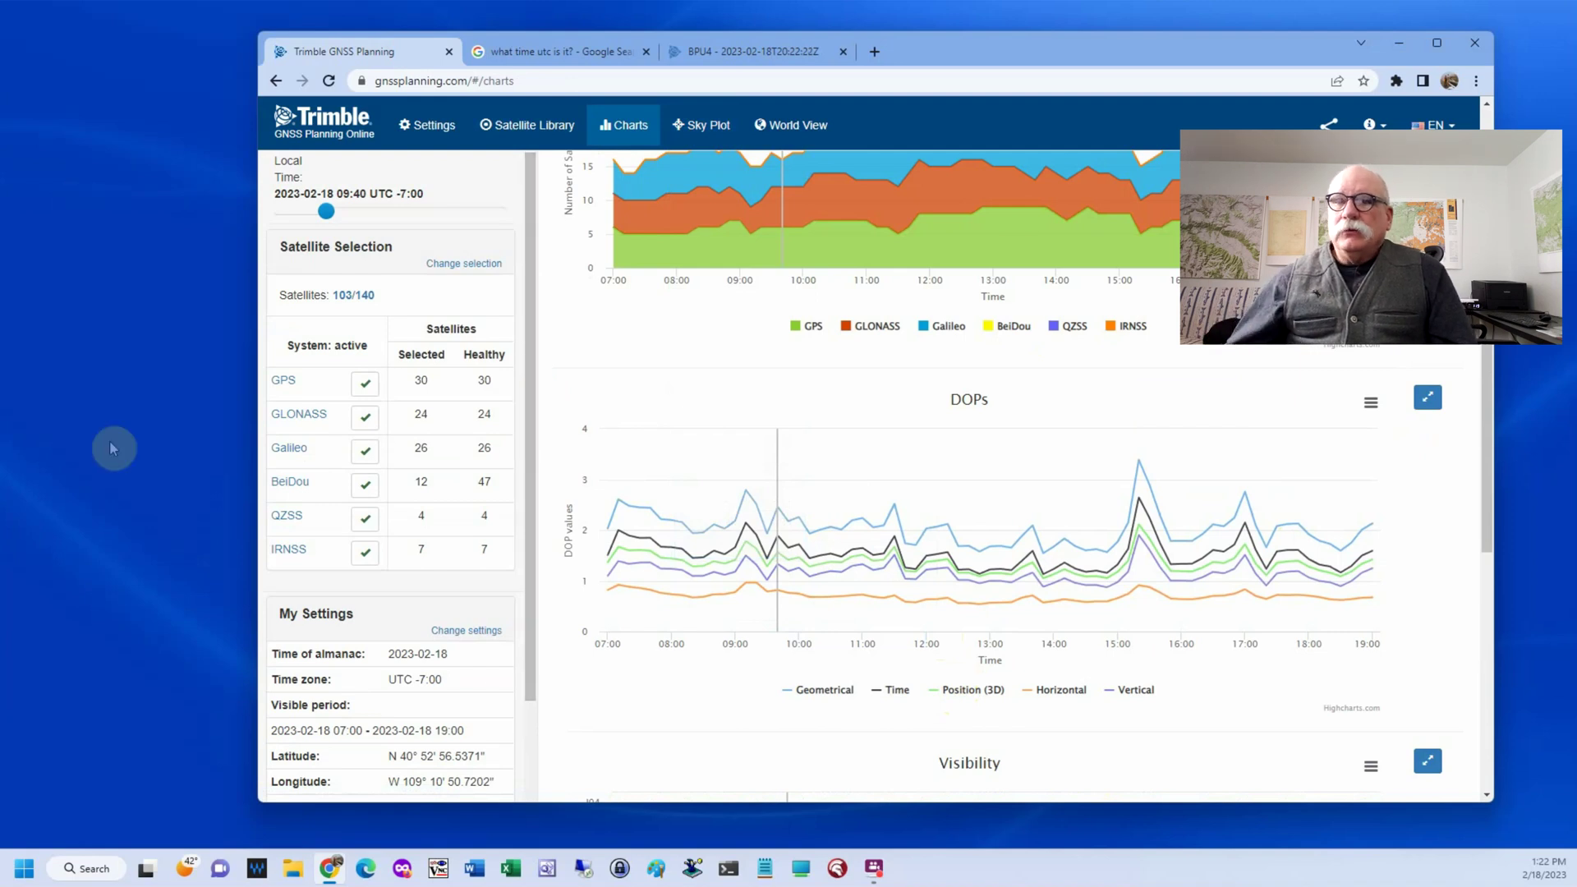
# Switch the BeiDou constellation off, and select all of its satellites again in the satellite library
pyautogui.click(365, 485)
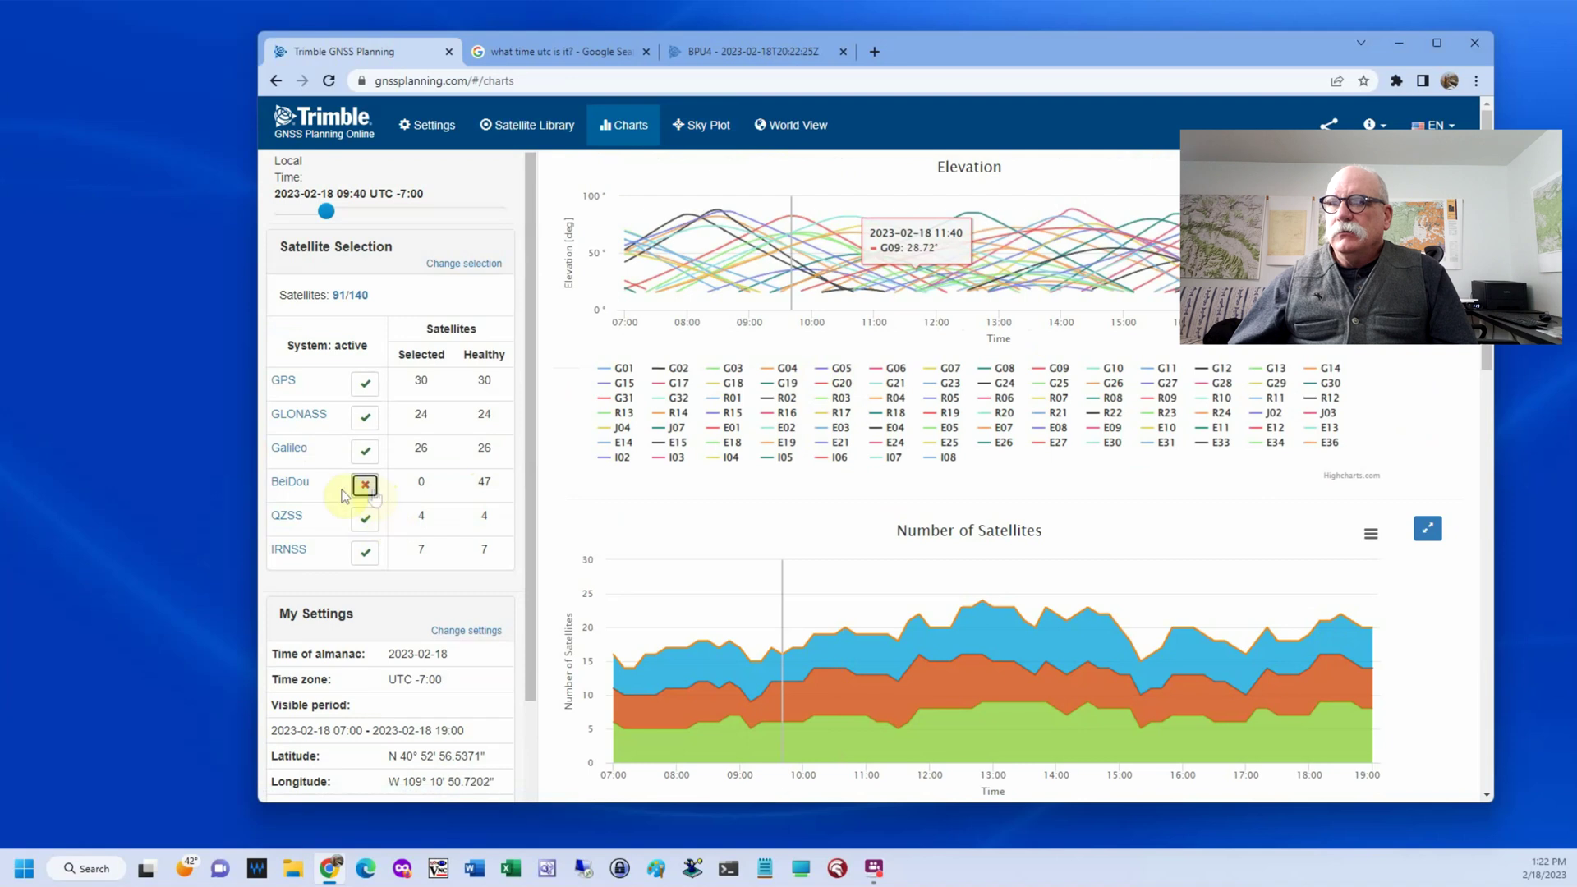
pyautogui.click(292, 483)
pyautogui.click(635, 257)
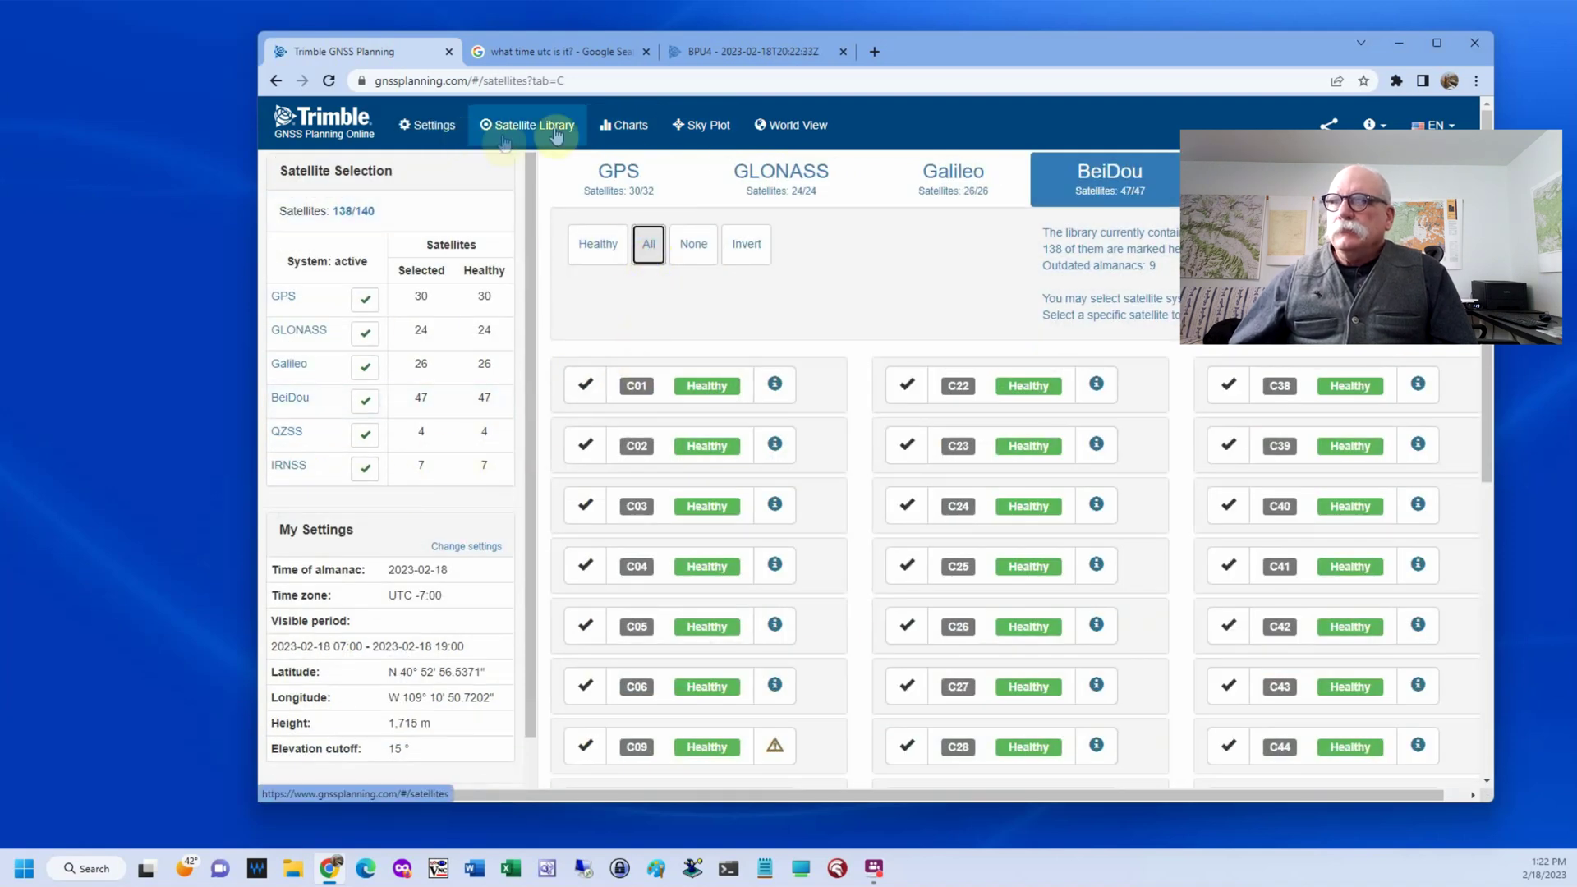
# Set the elevation cutoff to 35° and apply the settings
pyautogui.click(426, 126)
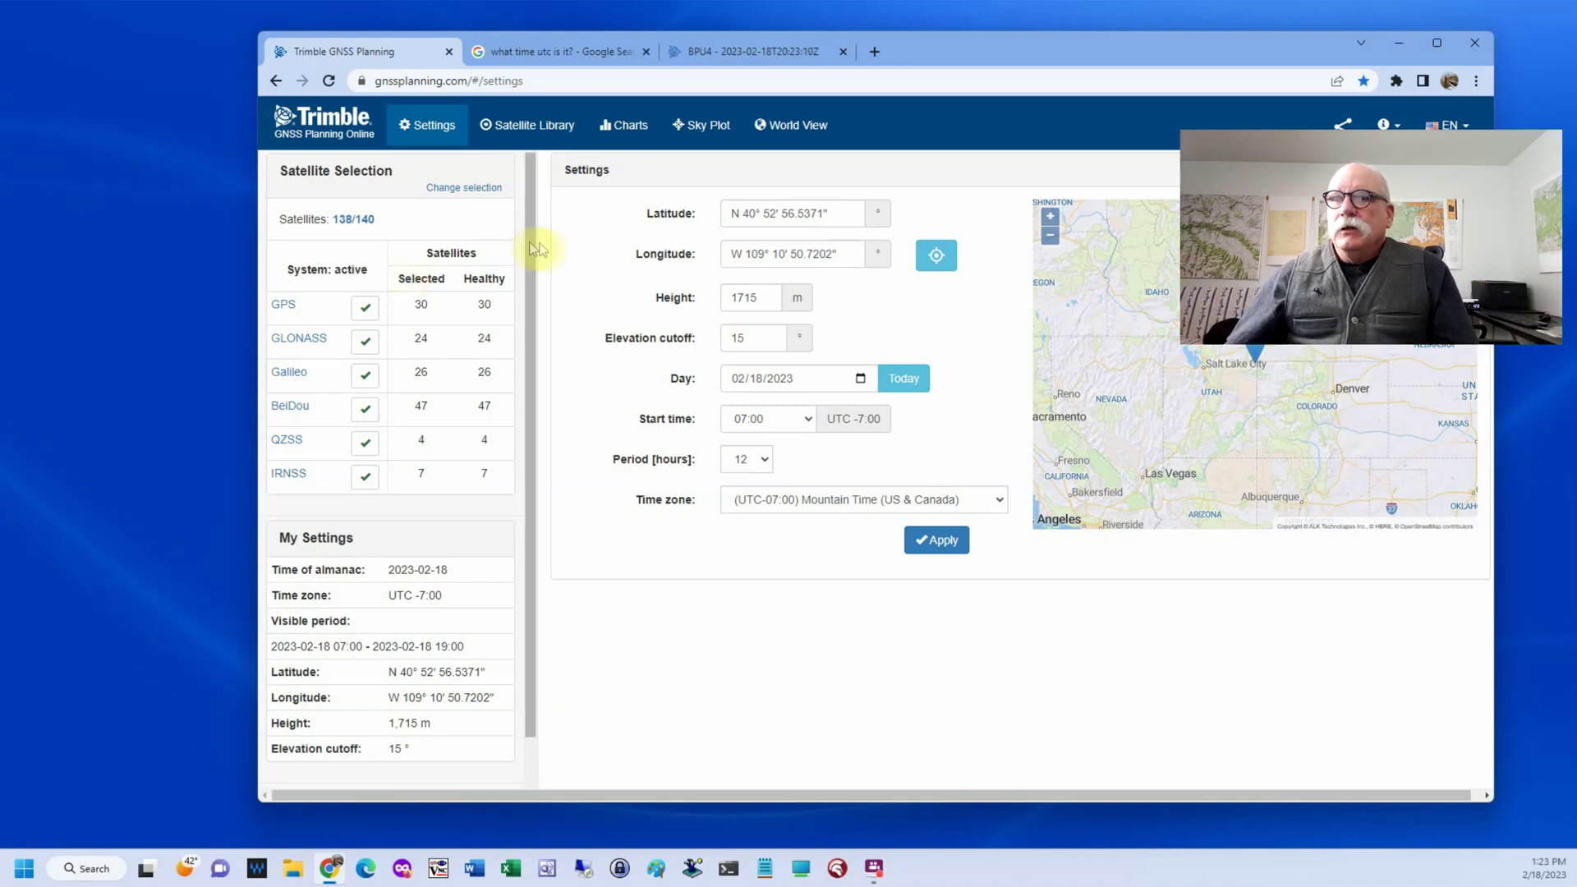
pyautogui.click(694, 339)
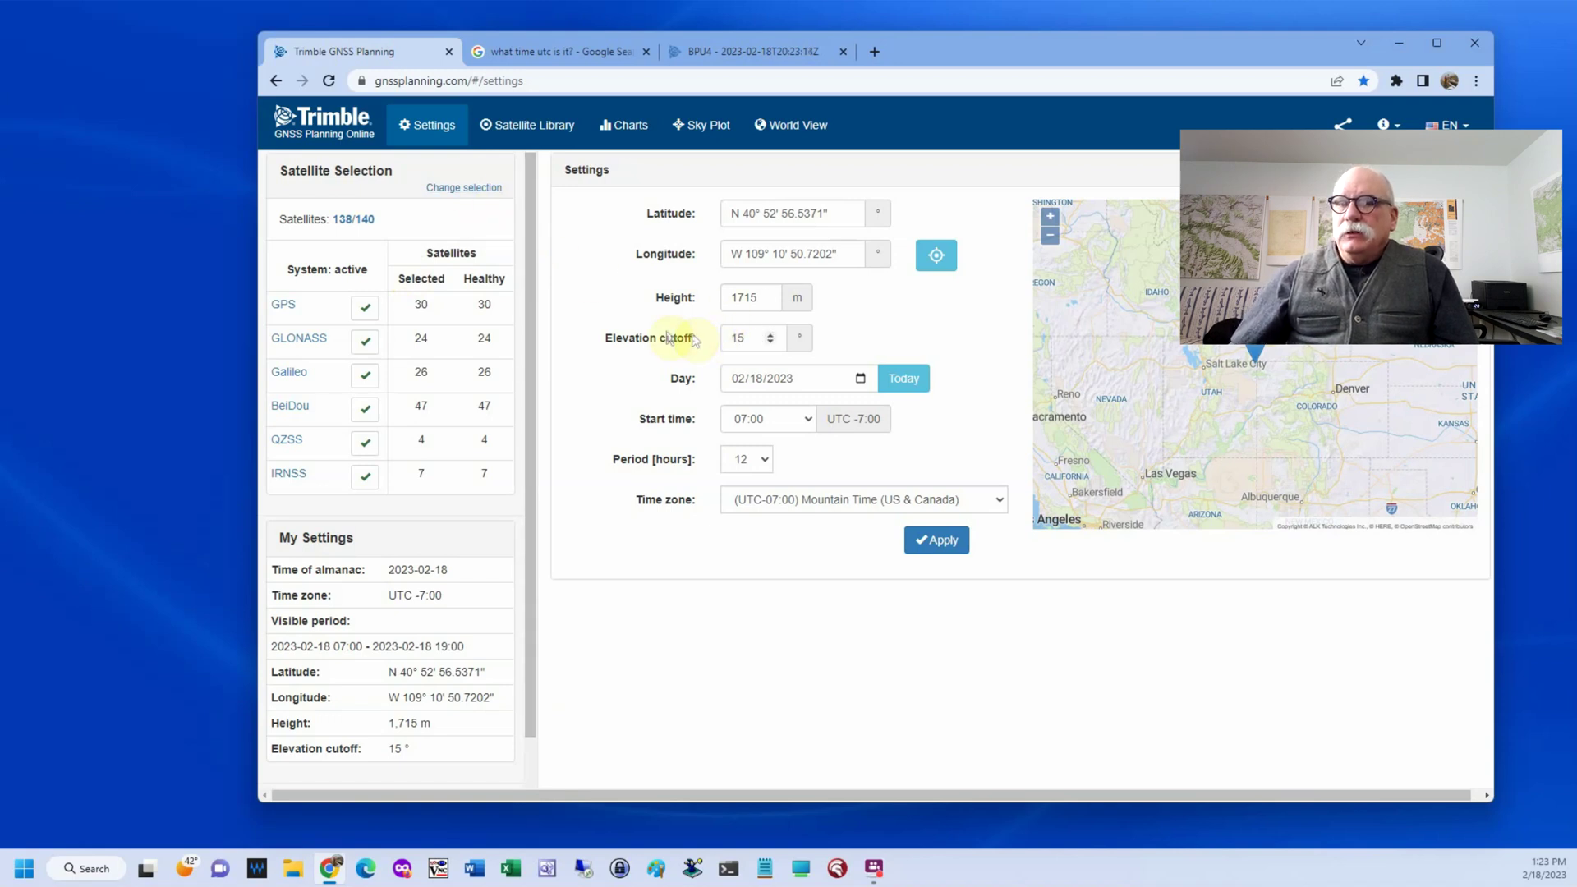
pyautogui.doubleClick(726, 338)
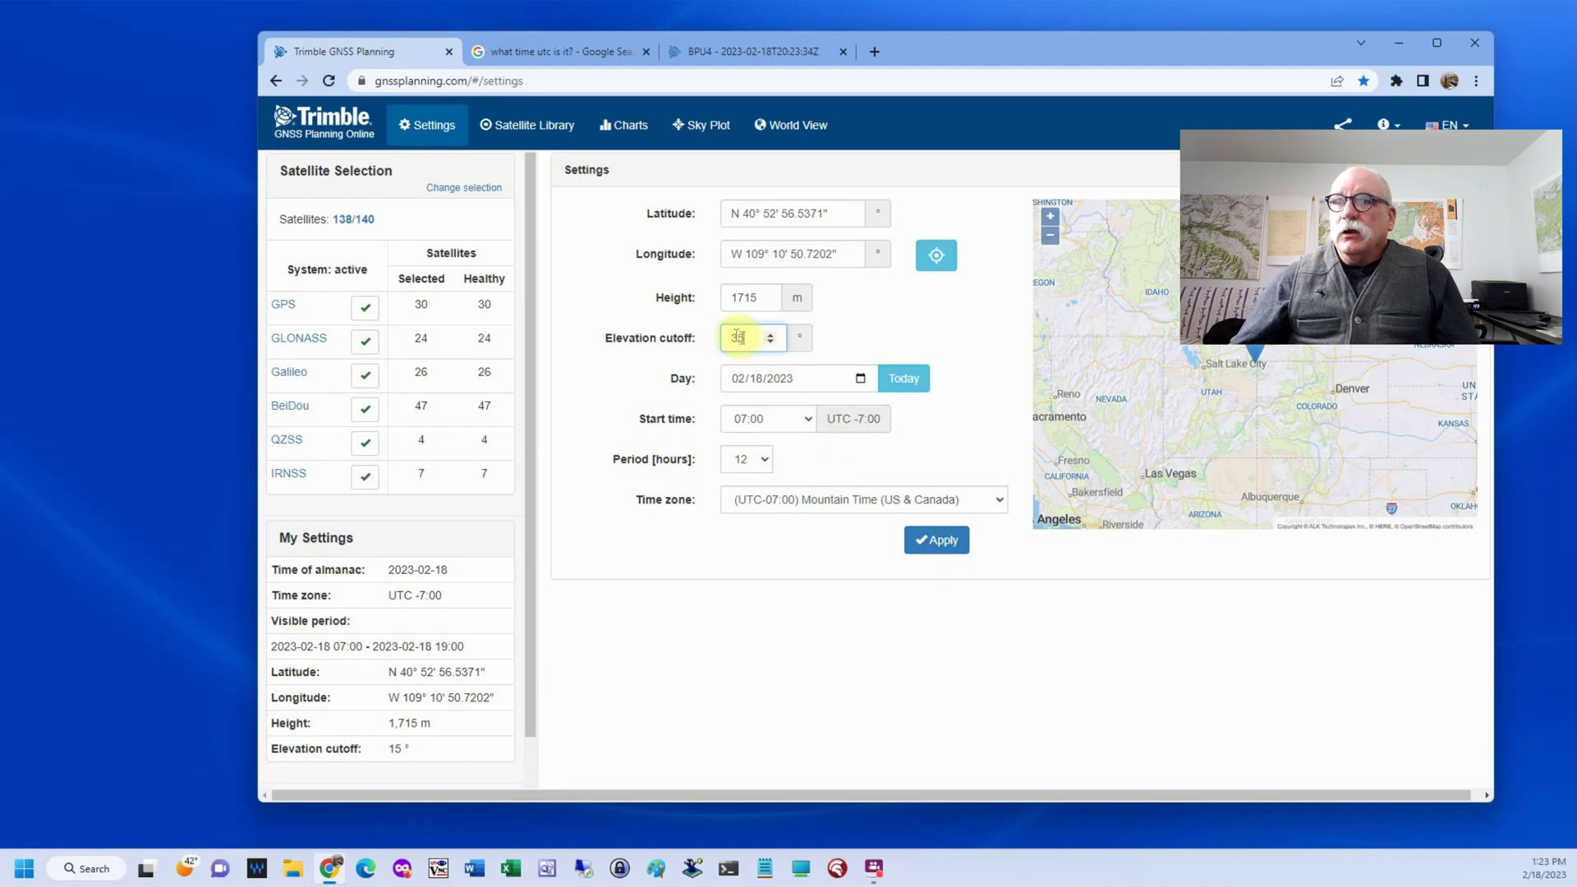
pyautogui.click(937, 542)
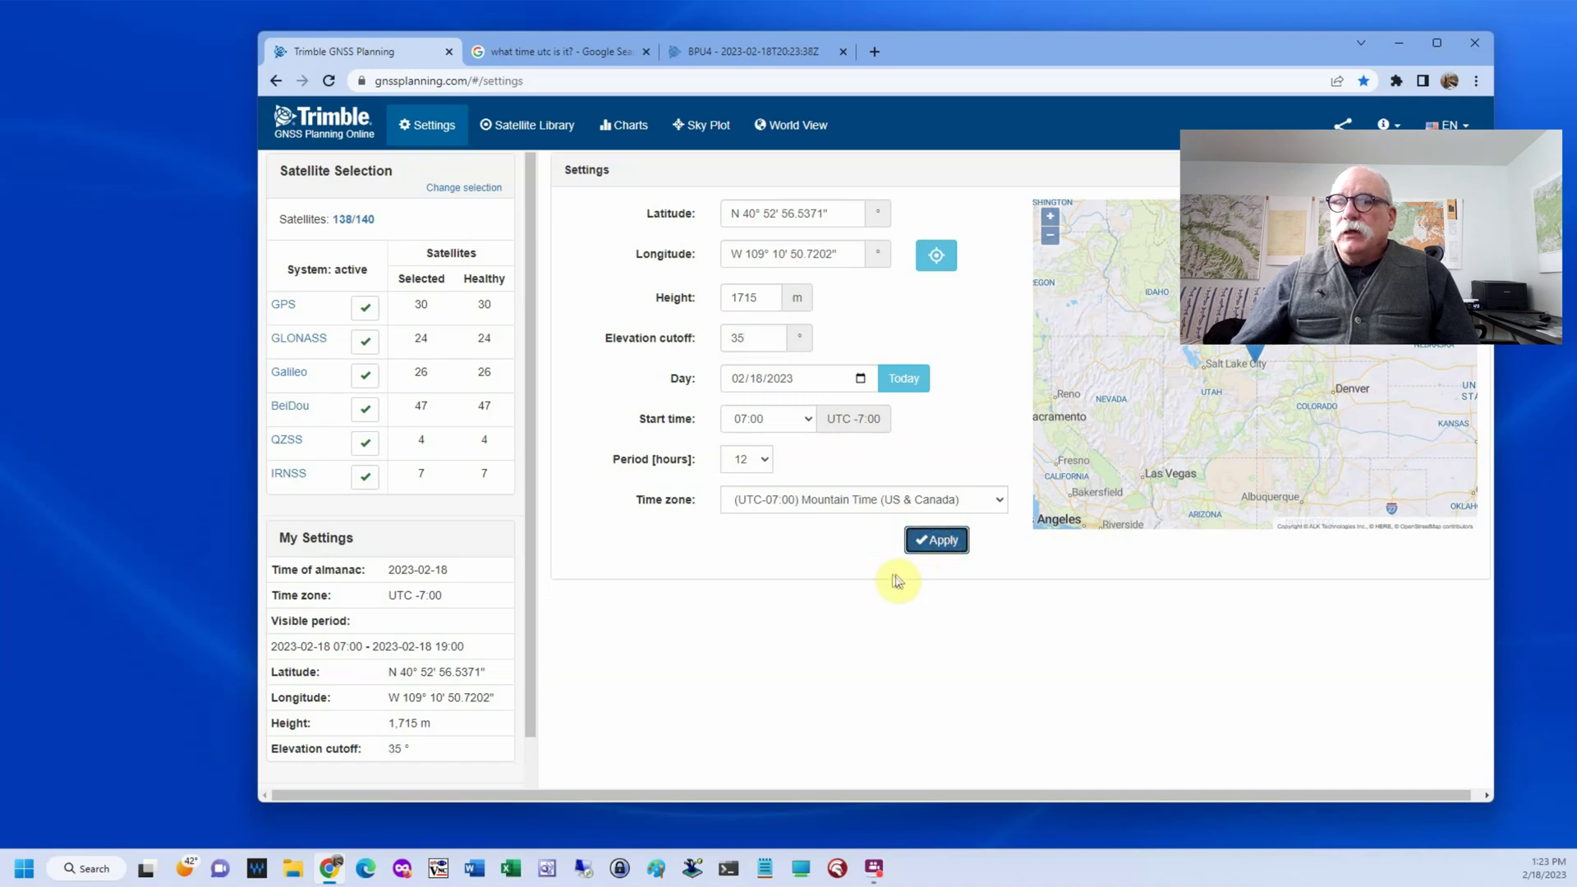
# Examine the satellite count and DOPs charts for the 35° elevation cutoff, including the Position (3D) curve
pyautogui.click(626, 127)
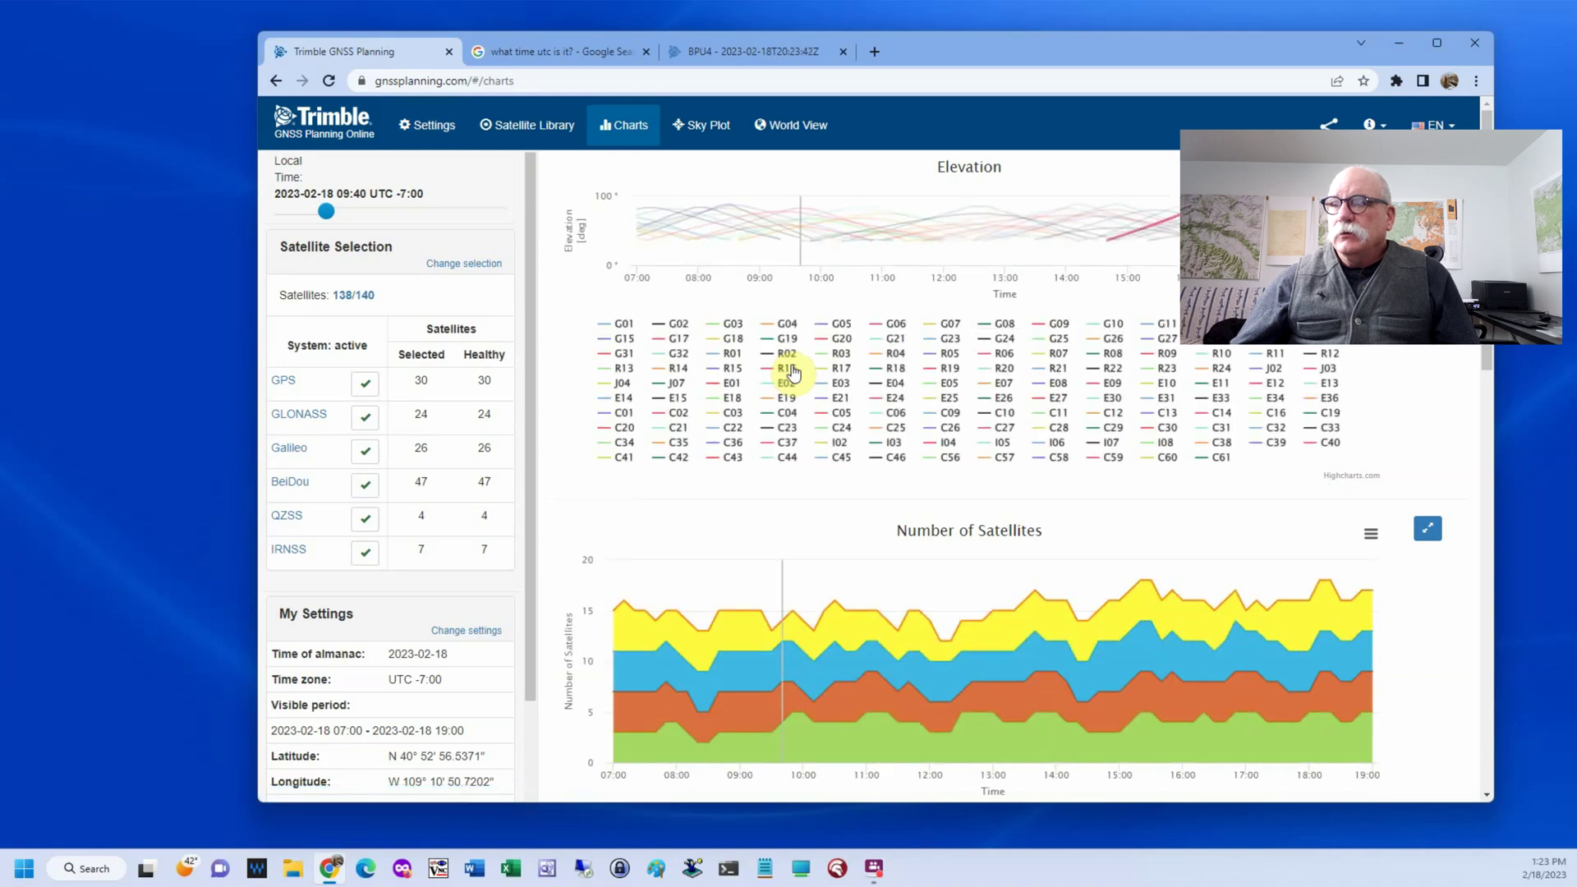
pyautogui.scroll(-6, 793, 373)
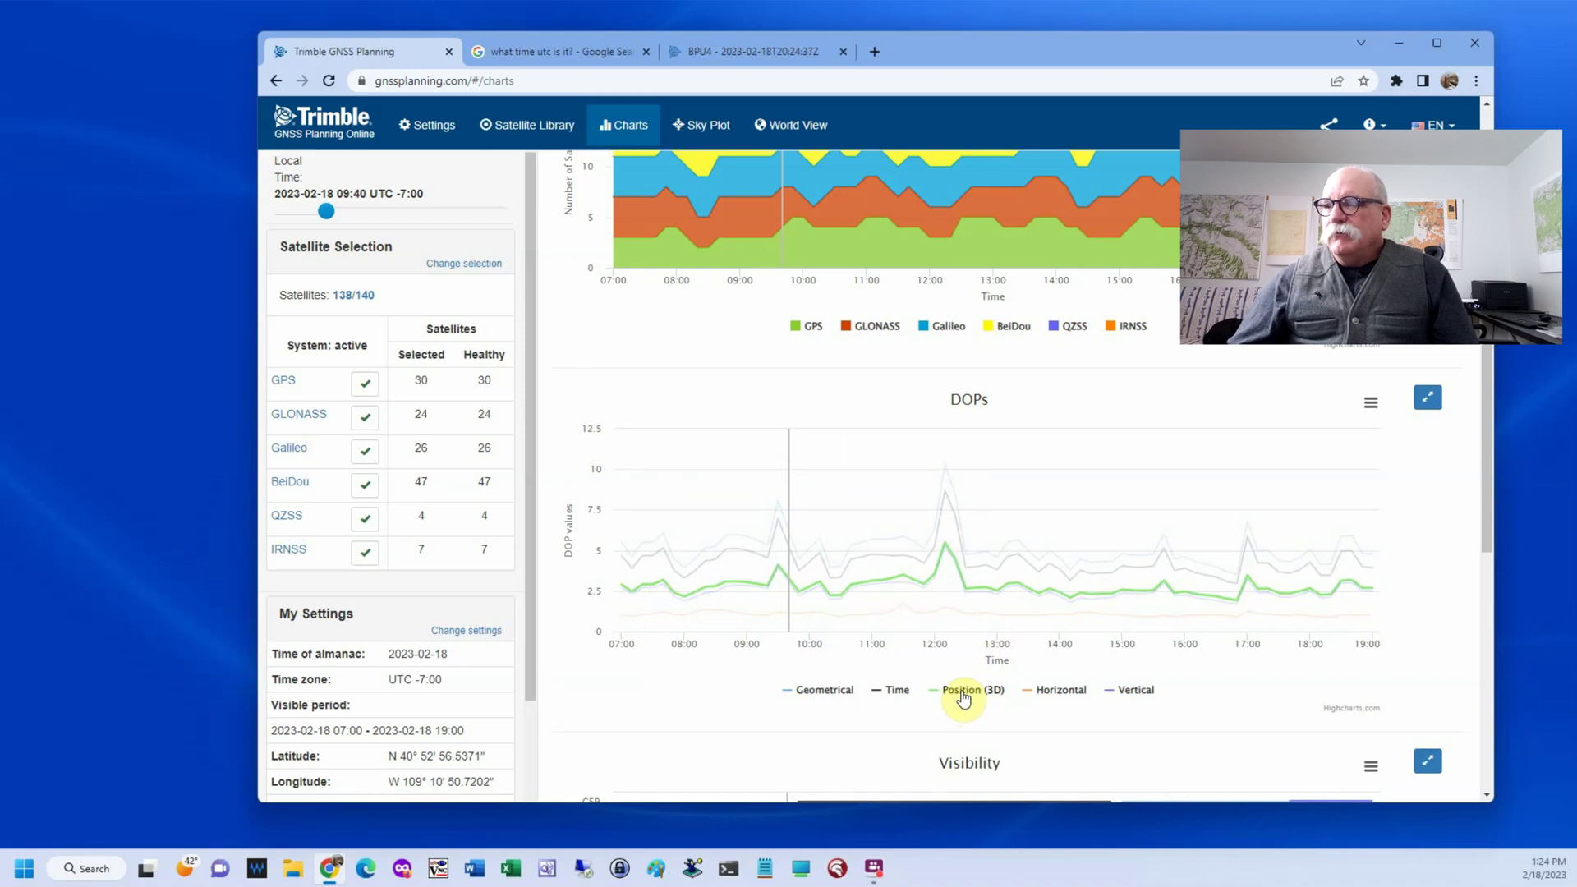
pyautogui.scroll(4, 441, 274)
# Set the elevation cutoff to 15° and apply the settings
pyautogui.click(434, 127)
pyautogui.doubleClick(746, 337)
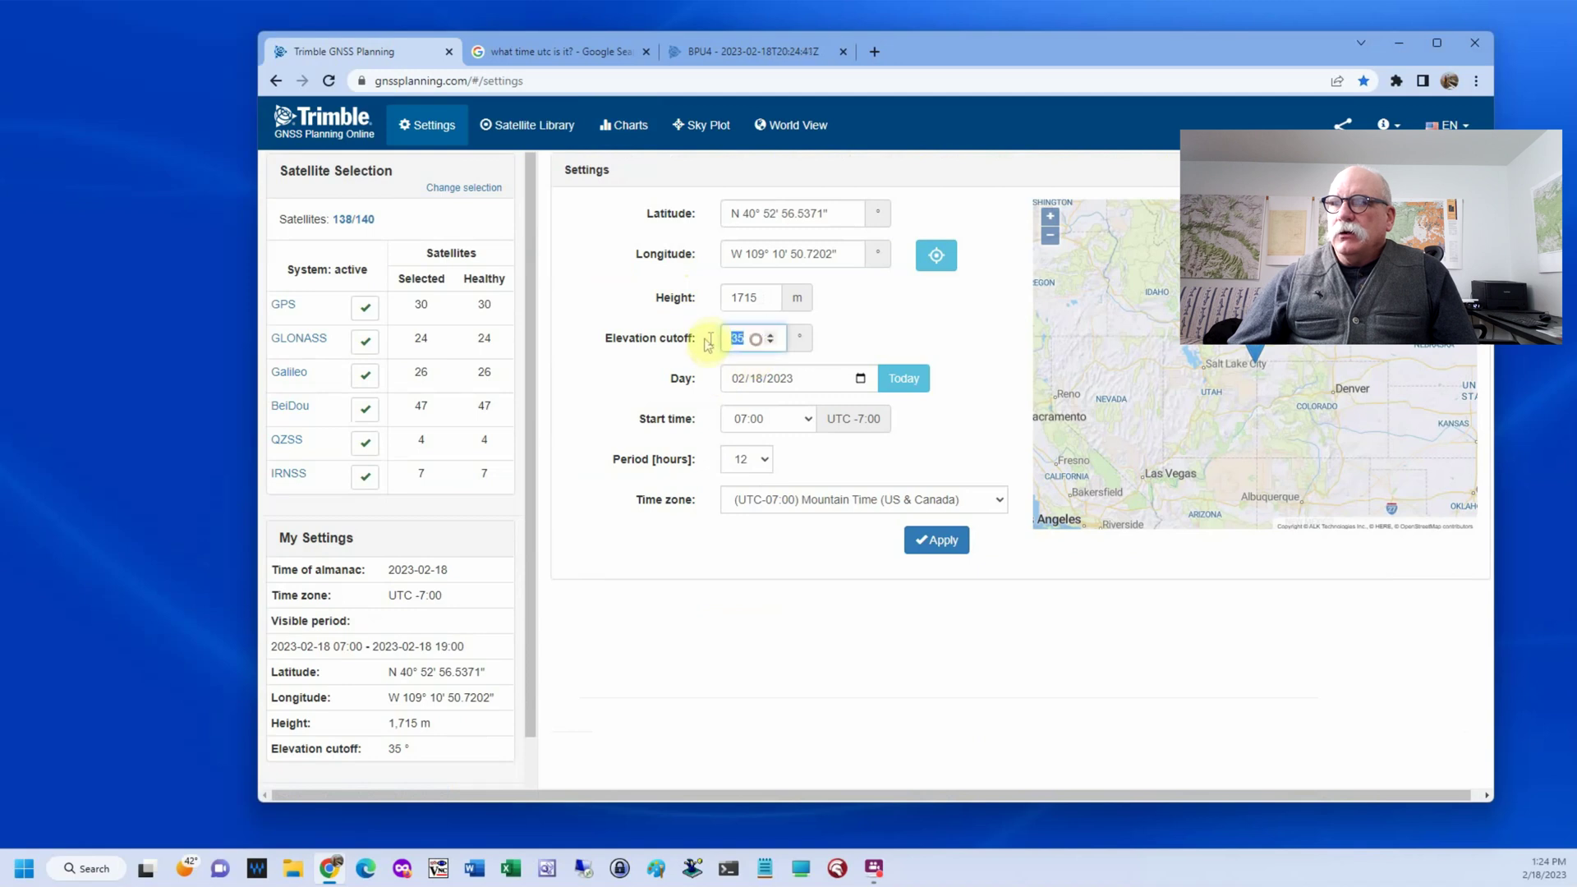
pyautogui.write('15')
pyautogui.click(937, 540)
# Examine the DOPs chart for the 15° elevation cutoff with all constellations selected
pyautogui.click(624, 125)
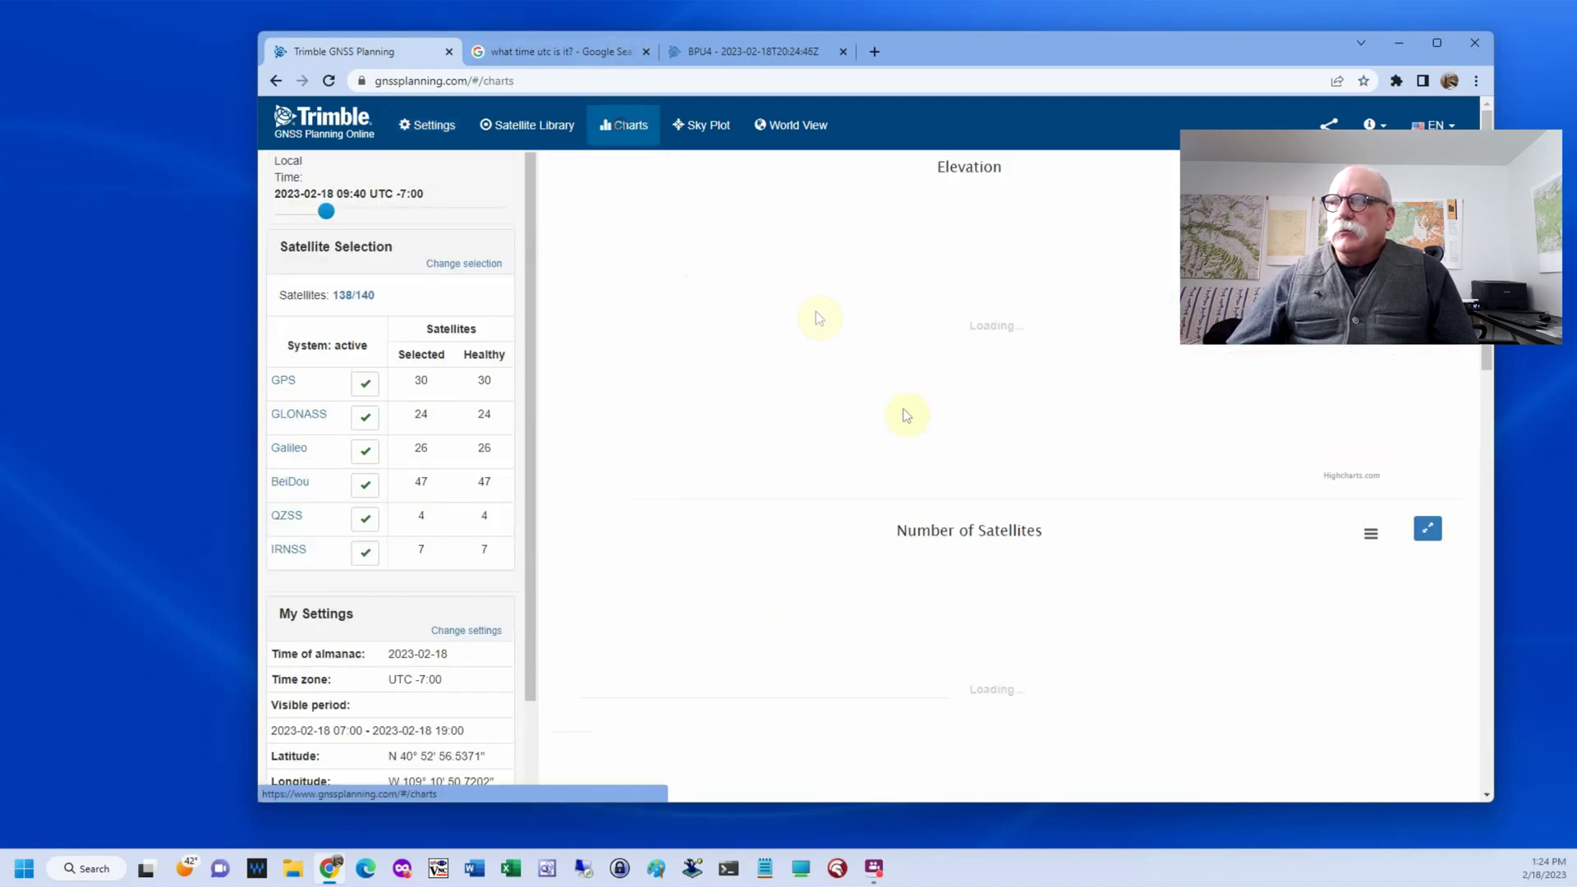
pyautogui.scroll(-4, 899, 452)
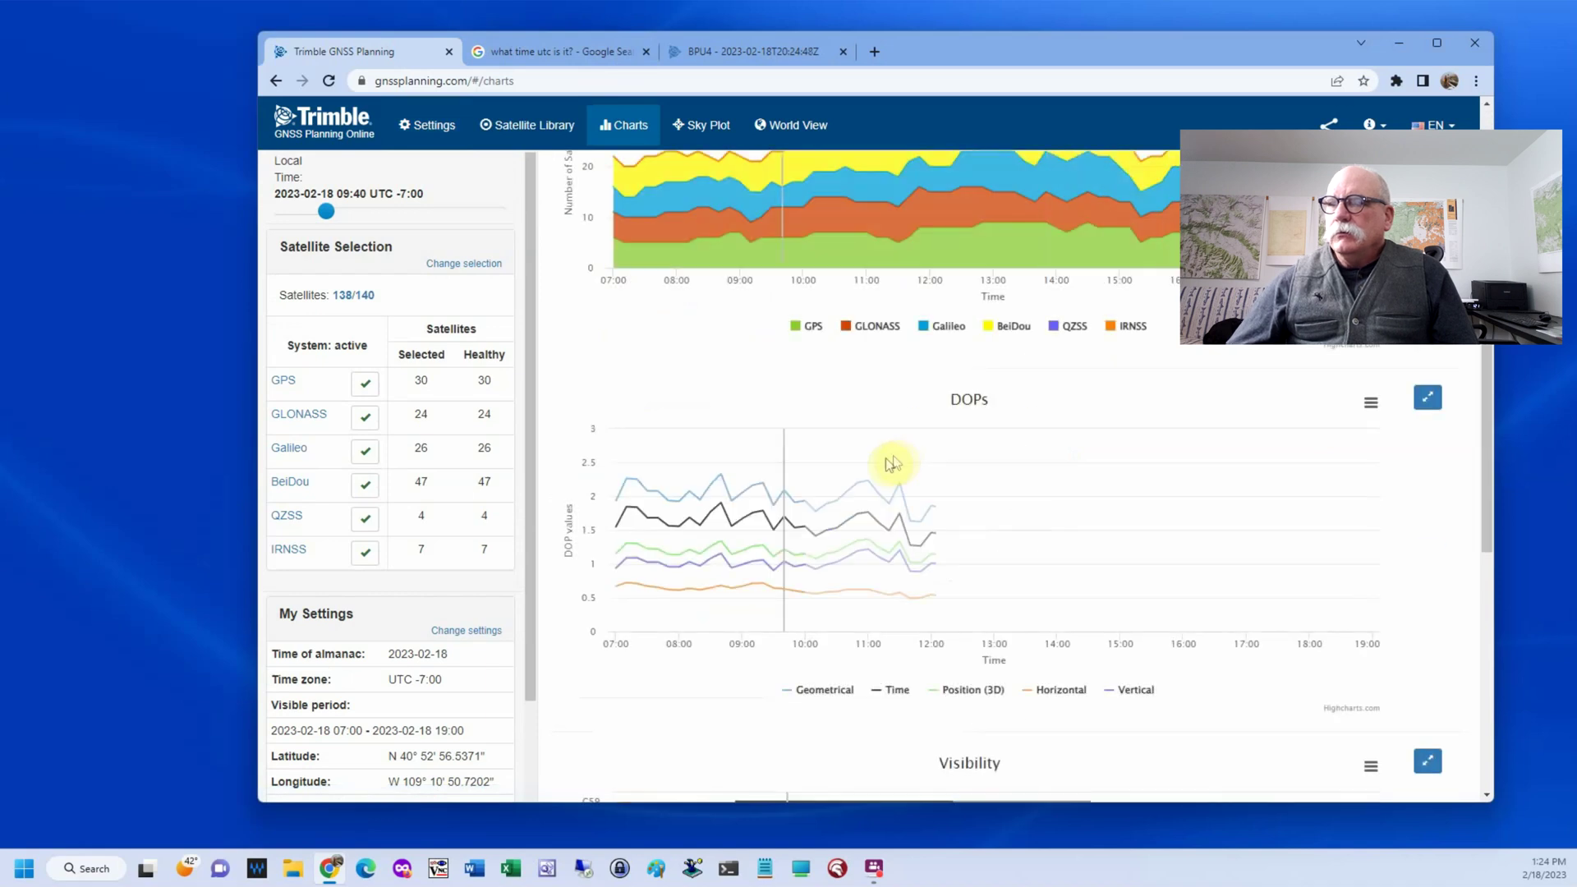